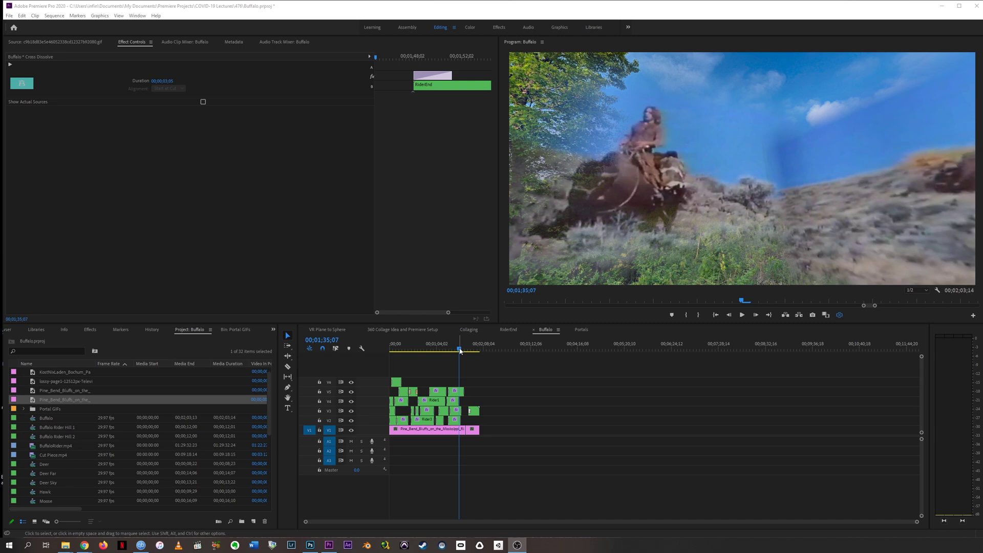
Step: Review the rider ending in the Buffalo and RiderEnd sequences, finishing on the sunset shot near 00;01;58;23 in Buffalo
left_click_drag(459, 350, 463, 350)
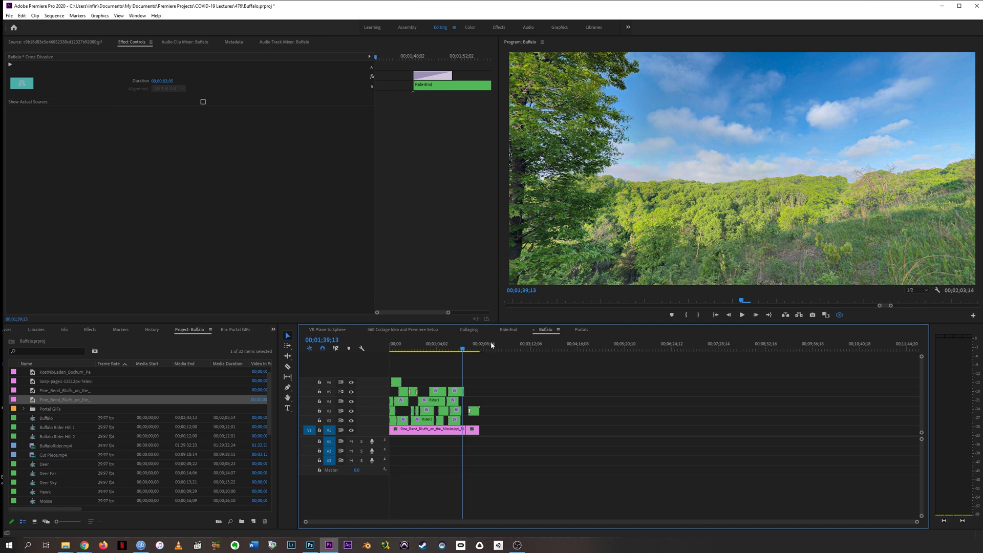
left_click(507, 329)
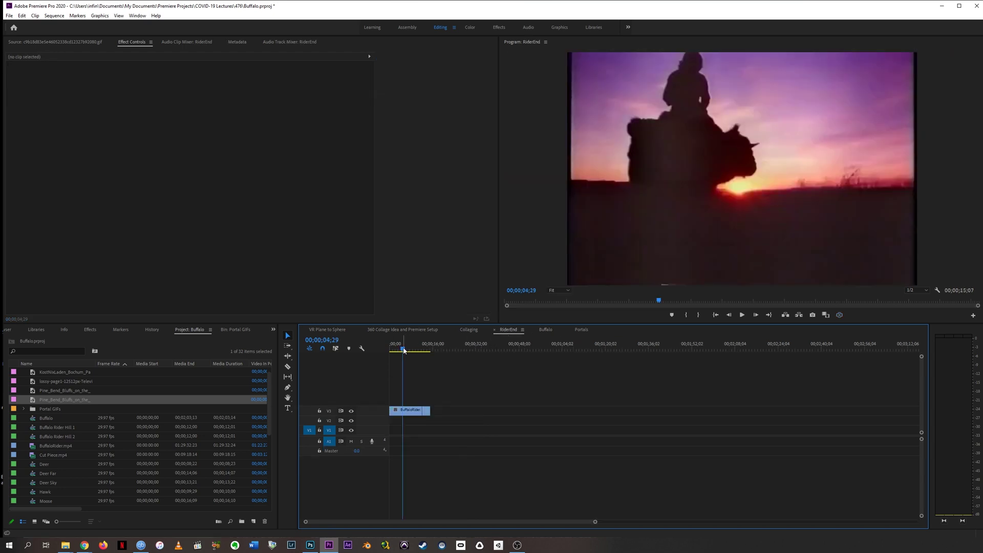
left_click_drag(404, 350, 423, 354)
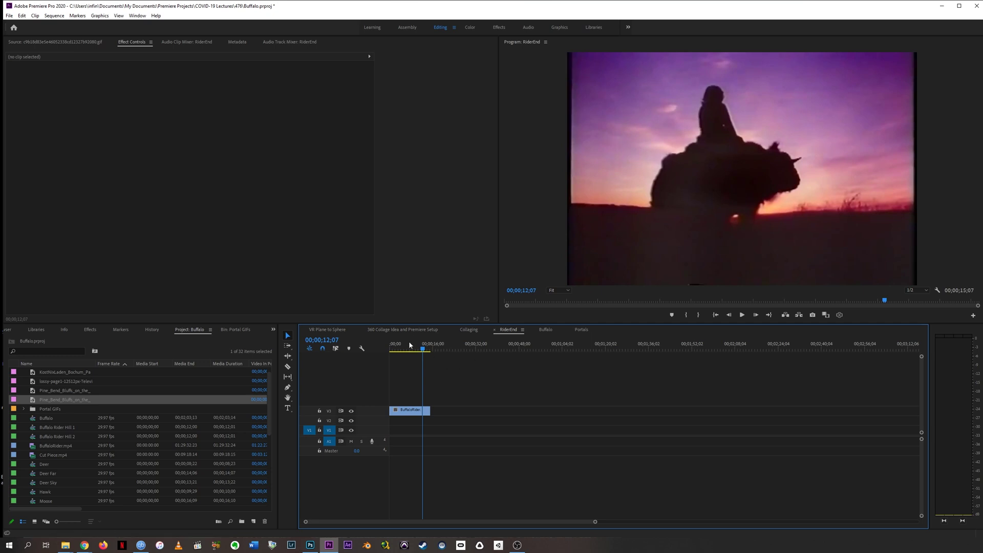
left_click(545, 330)
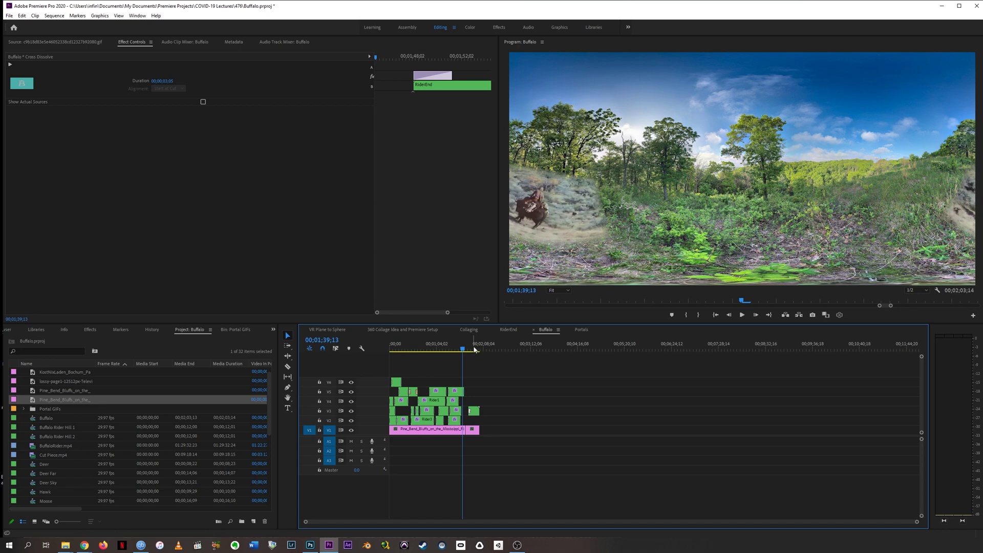
left_click(679, 176)
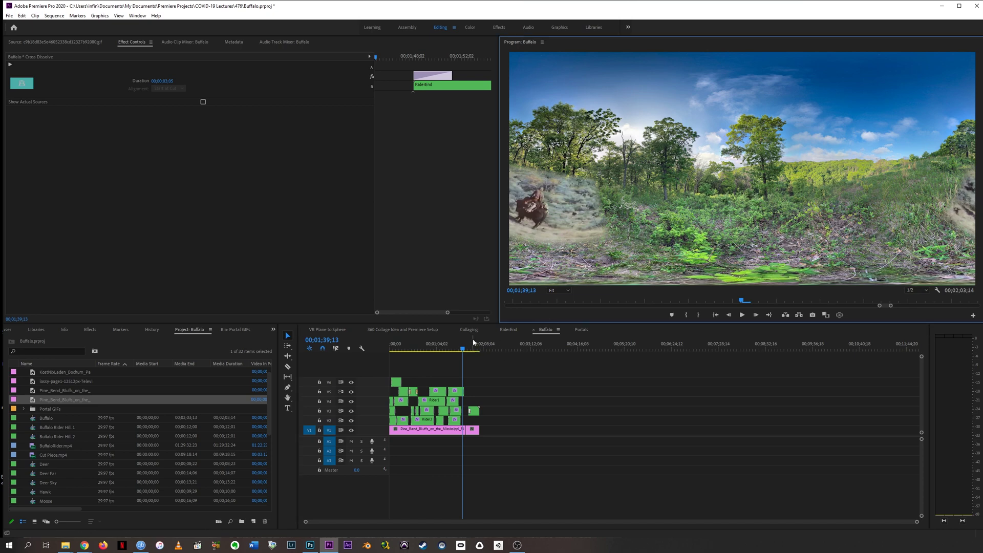
left_click_drag(471, 346, 477, 346)
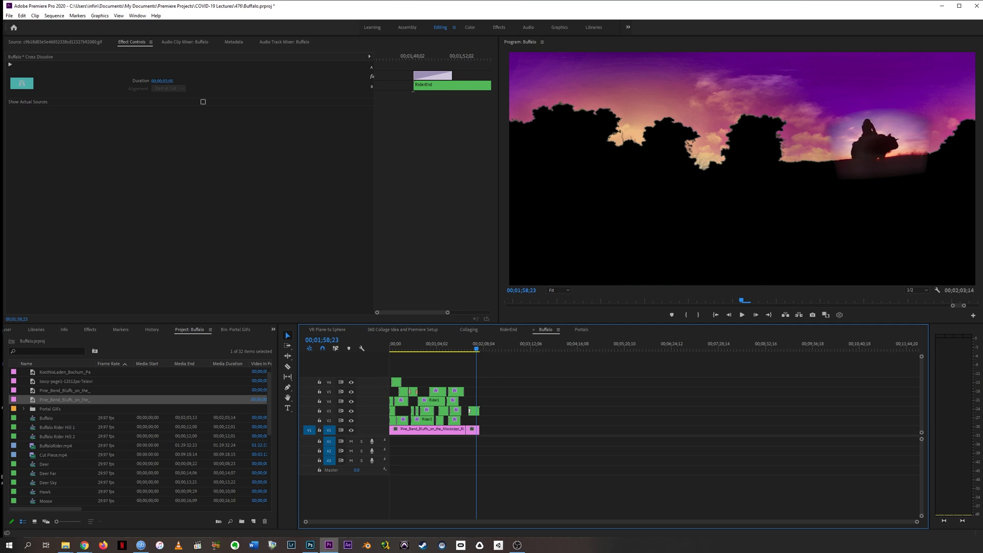
Step: Switch to Photoshop and undo the purple sunset and black silhouette edits, back to the original panorama
key("alt+Tab")
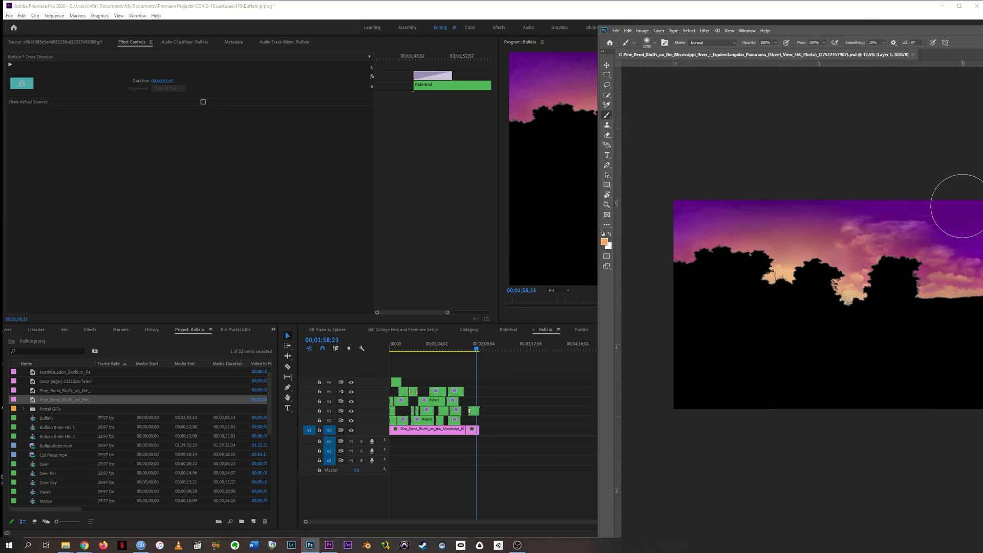
key("ctrl+z")
key("ctrl+z")
key("ctrl+z")
key("ctrl+z")
key("ctrl+z")
key("ctrl+z")
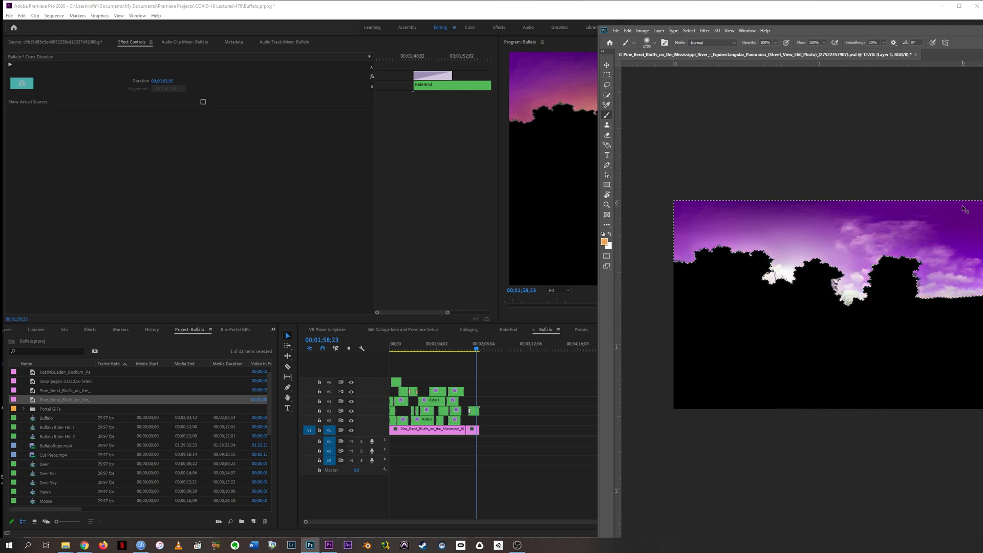
key("ctrl+z")
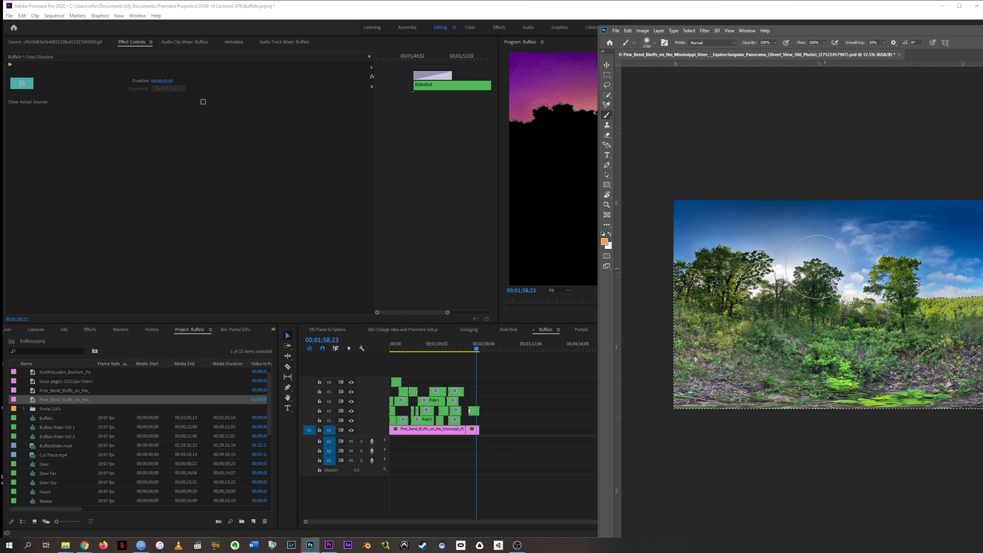
Step: Clear the existing selection and select the trees, hills and undergrowth below the sky with the Quick Selection tool
left_click(607, 95)
right_click(609, 98)
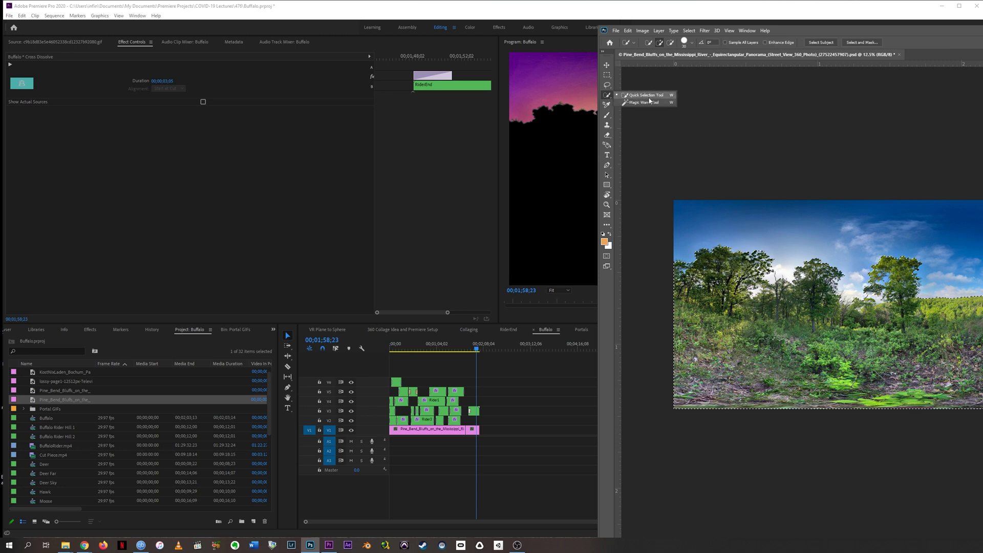
left_click(649, 97)
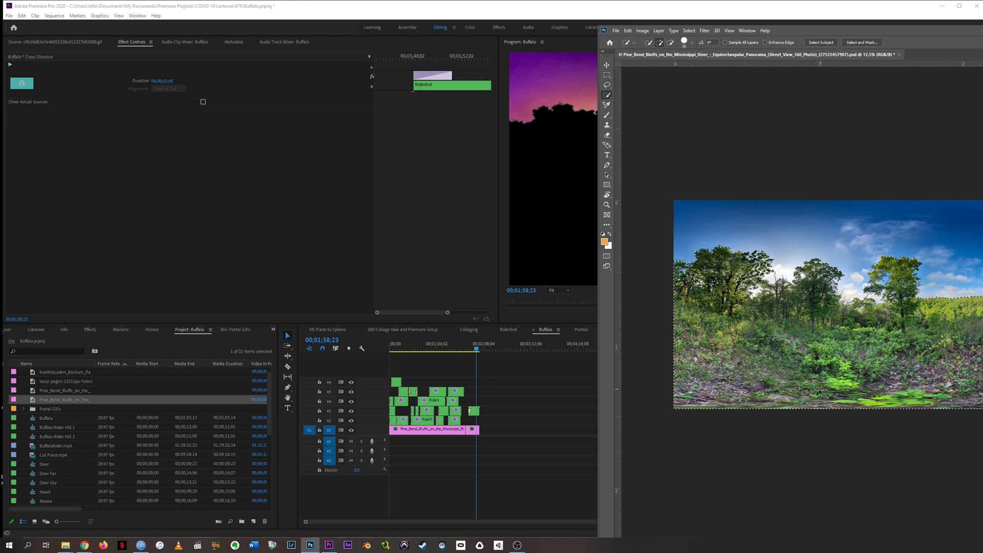
key("ctrl+d")
mouse_move(724, 266)
left_mouse_down()
mouse_move(699, 280)
mouse_move(702, 259)
left_mouse_up()
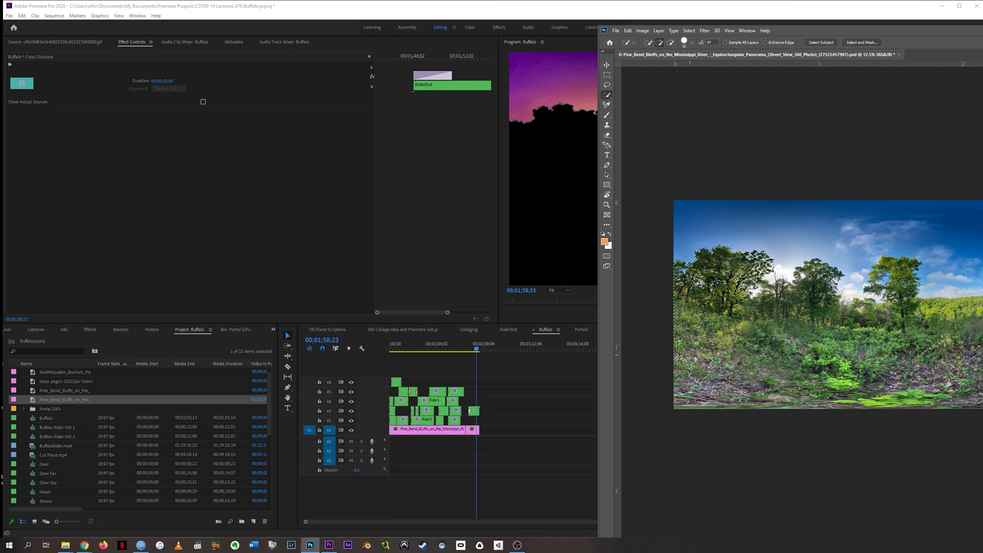
mouse_move(690, 354)
left_mouse_down()
mouse_move(723, 295)
mouse_move(777, 302)
left_mouse_up()
mouse_move(804, 270)
left_mouse_down()
mouse_move(819, 261)
mouse_move(839, 312)
mouse_move(864, 329)
mouse_move(902, 282)
left_mouse_up()
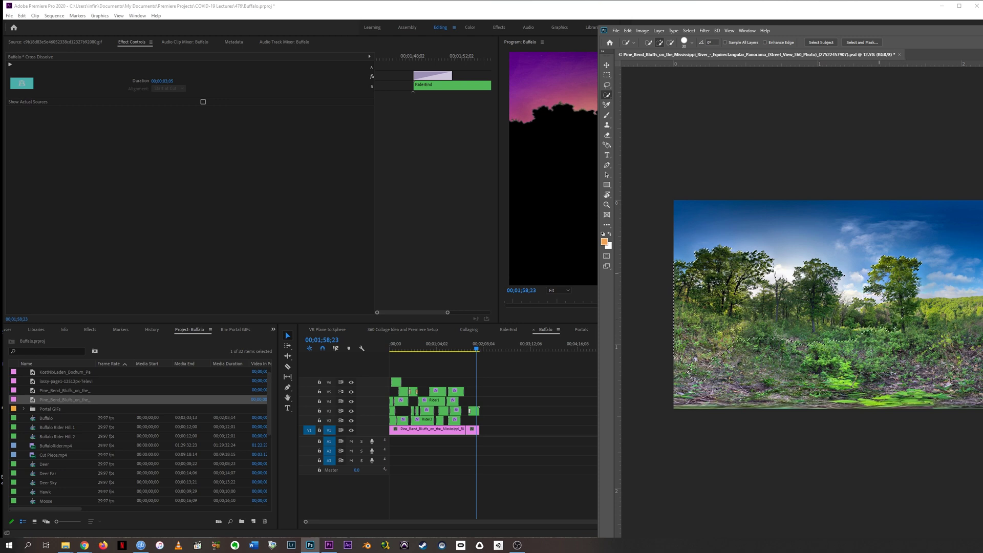
mouse_move(899, 293)
left_mouse_down()
mouse_move(922, 314)
mouse_move(957, 318)
left_mouse_up()
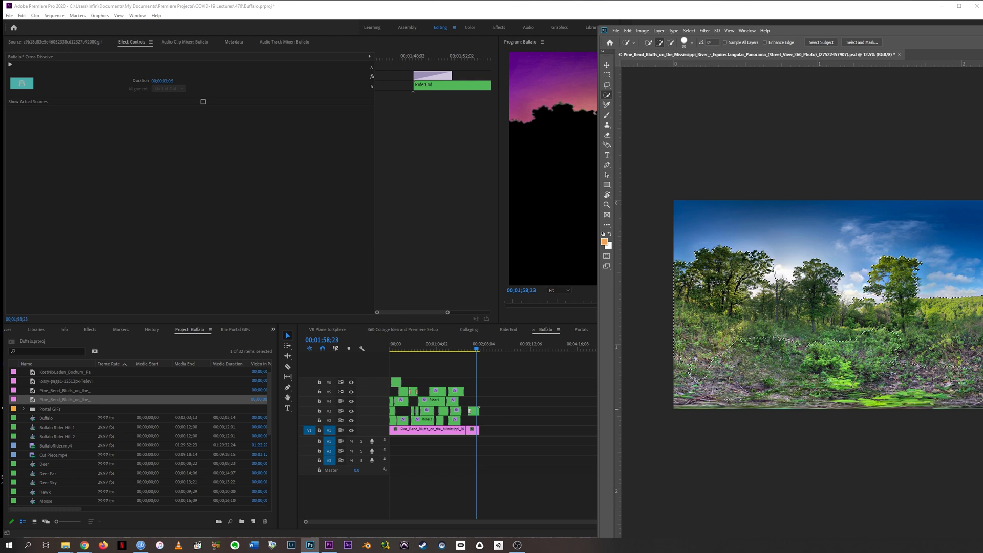
left_click_drag(809, 372, 737, 372)
Step: Add the strip of ground along the panorama's lower edge to the selection with the Rectangular Marquee tool
left_click(608, 76)
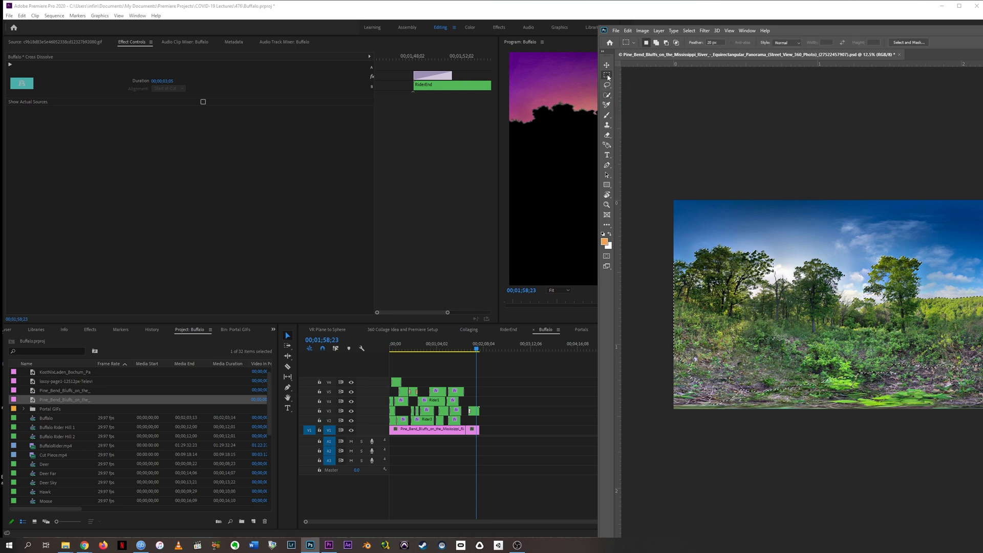
left_click_drag(796, 372, 502, 487)
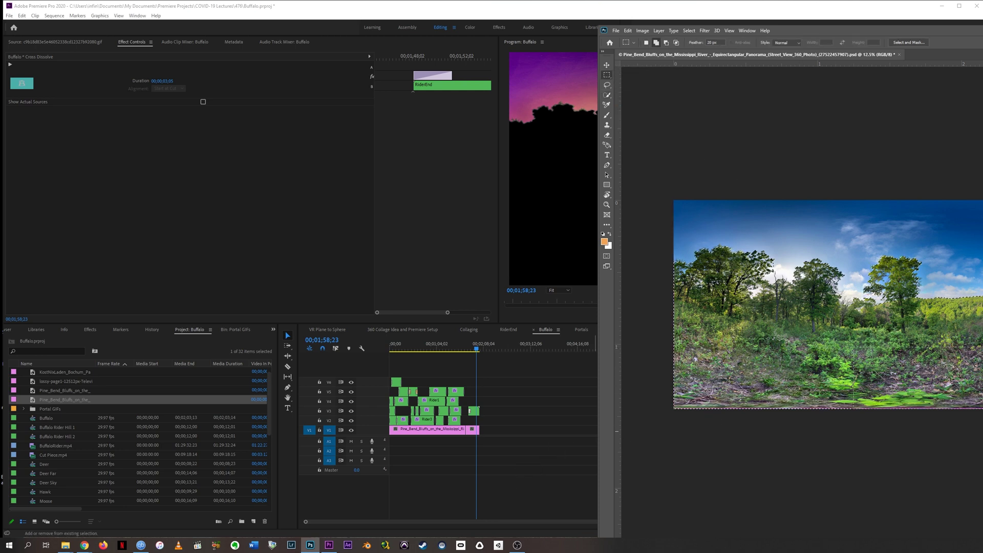
left_click_drag(971, 375, 496, 494)
Step: Refine the selection around the trees by adding missed foliage and branches with the Magic Wand tool
scroll(895, 232, "up", 2)
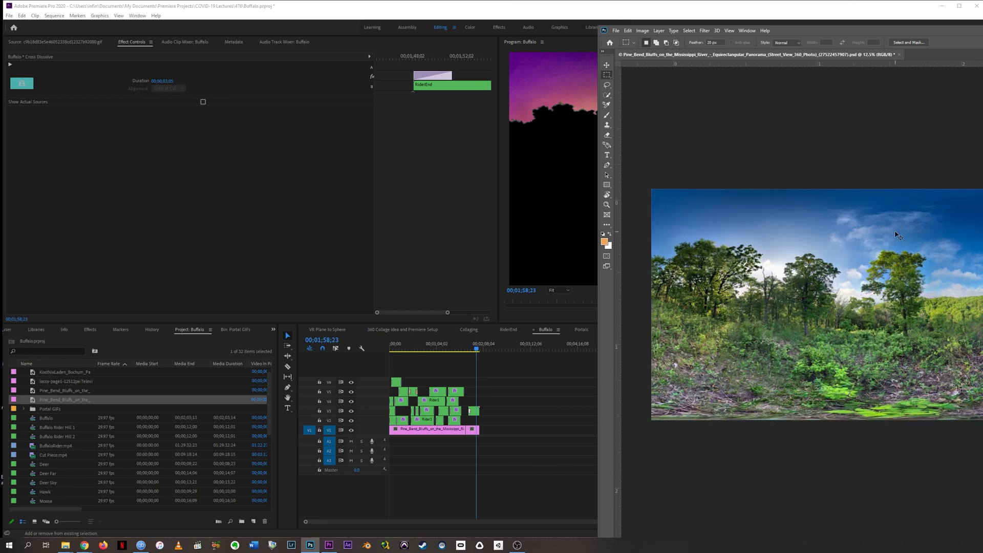
scroll(895, 232, "up", 3)
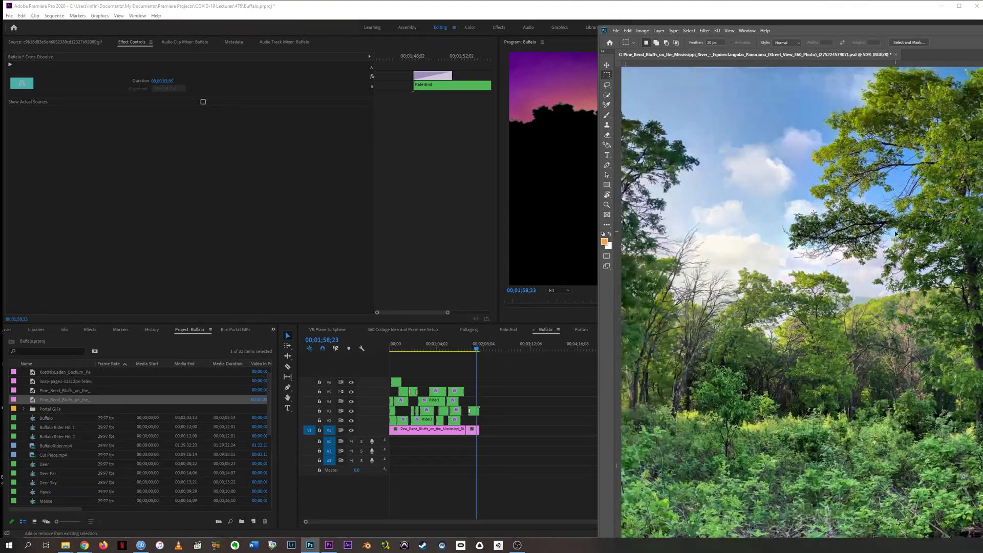
left_click_drag(893, 205, 808, 313)
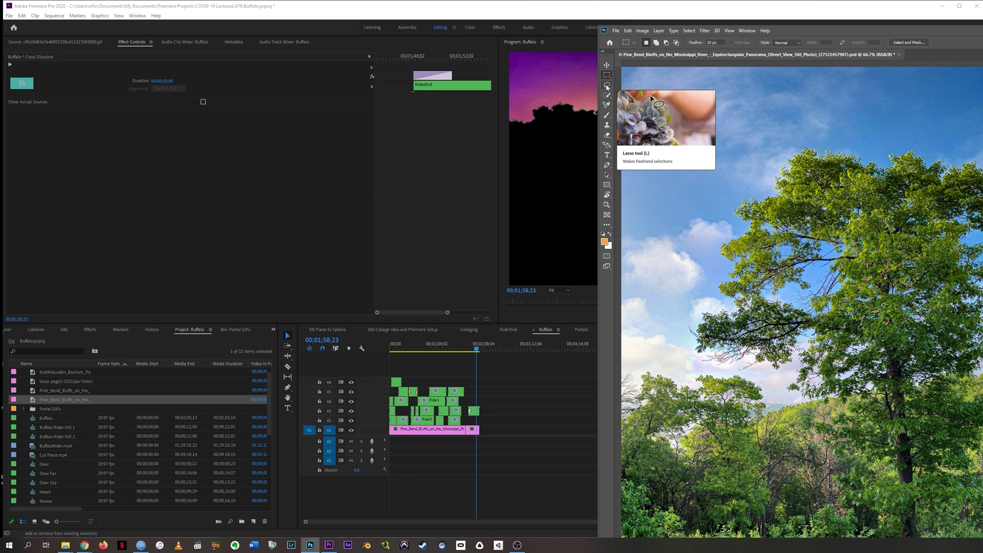
left_click(608, 96)
right_click(609, 98)
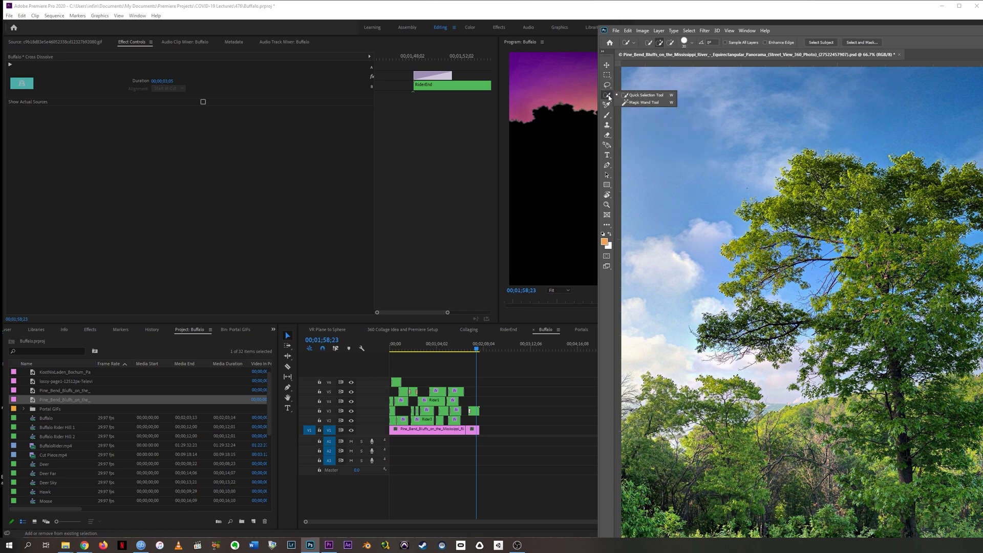
left_click(638, 108)
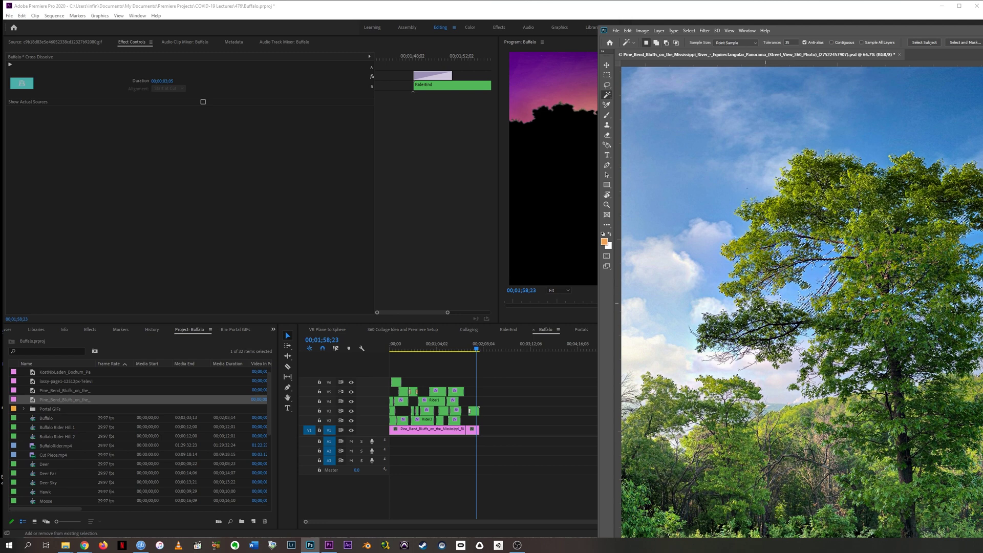
left_click_drag(742, 308, 970, 299)
left_click_drag(824, 272, 976, 302)
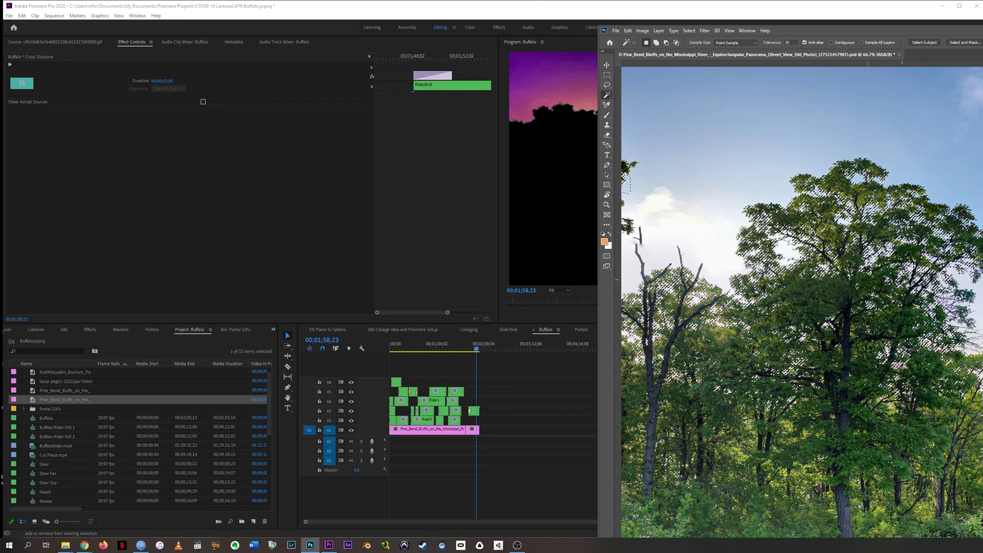
left_click_drag(937, 262, 916, 279)
scroll(897, 285, "down", 2)
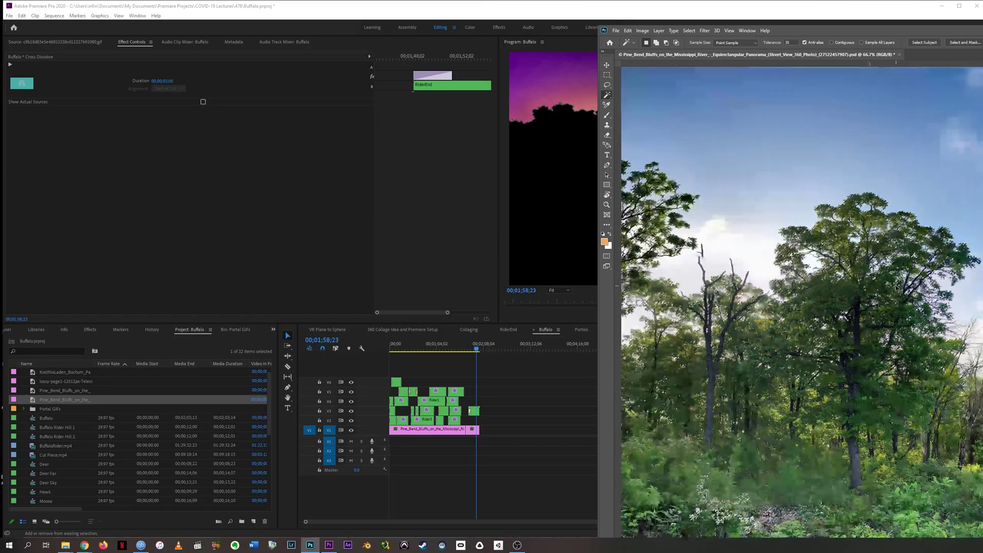
scroll(896, 288, "down", 2)
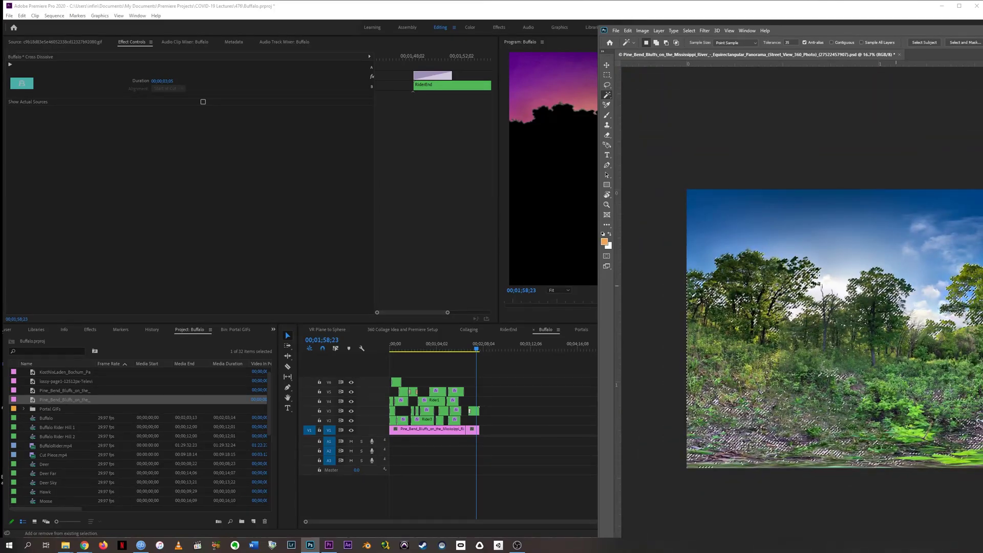
Step: Add the remaining unselected patches of ground across the full width of the panorama using rectangular marquees
key("m")
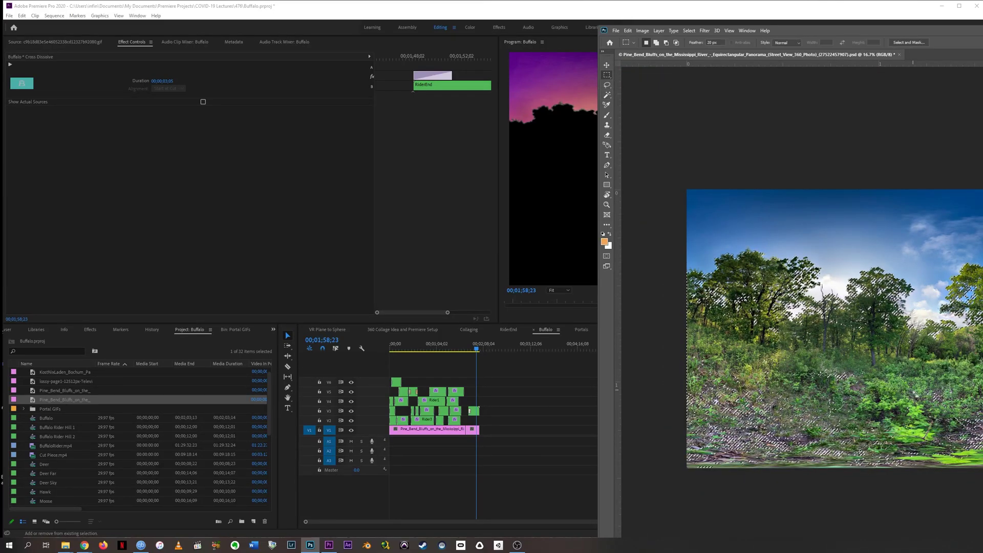
left_click_drag(938, 364, 556, 518)
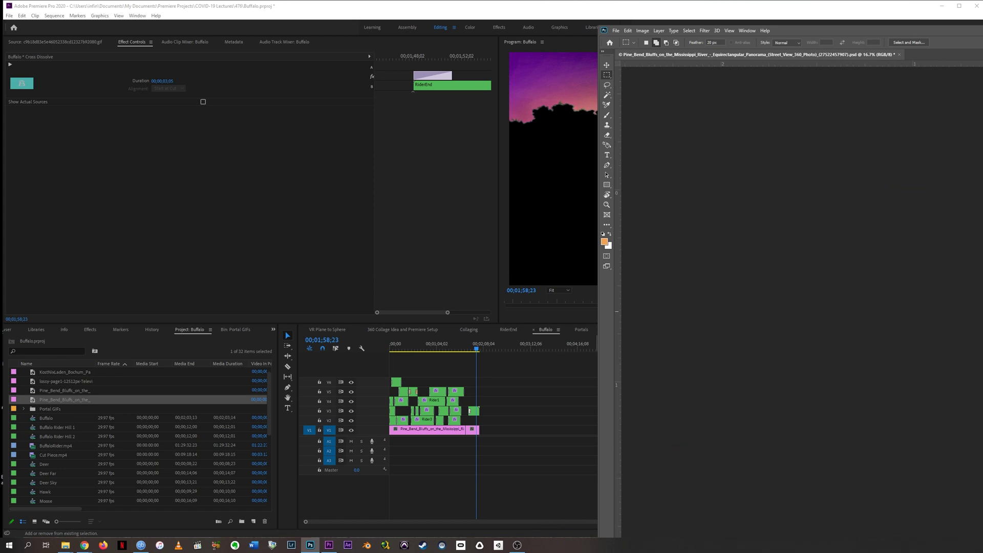
left_click_drag(927, 282, 671, 244)
left_click_drag(895, 283, 769, 276)
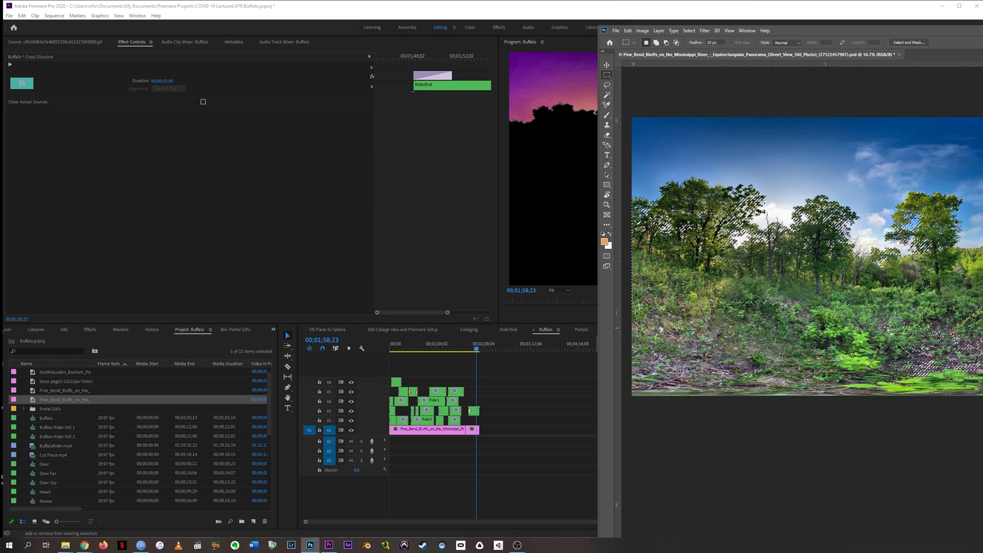
left_click_drag(841, 299, 982, 399)
scroll(801, 302, "right", 3)
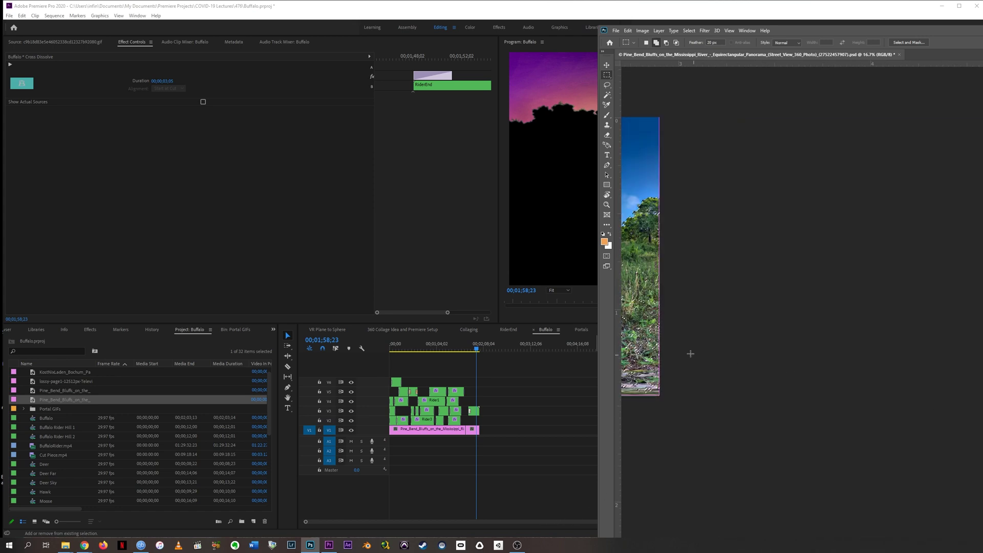
scroll(690, 353, "left", 8)
left_click_drag(807, 346, 901, 247)
scroll(953, 341, "left", 12)
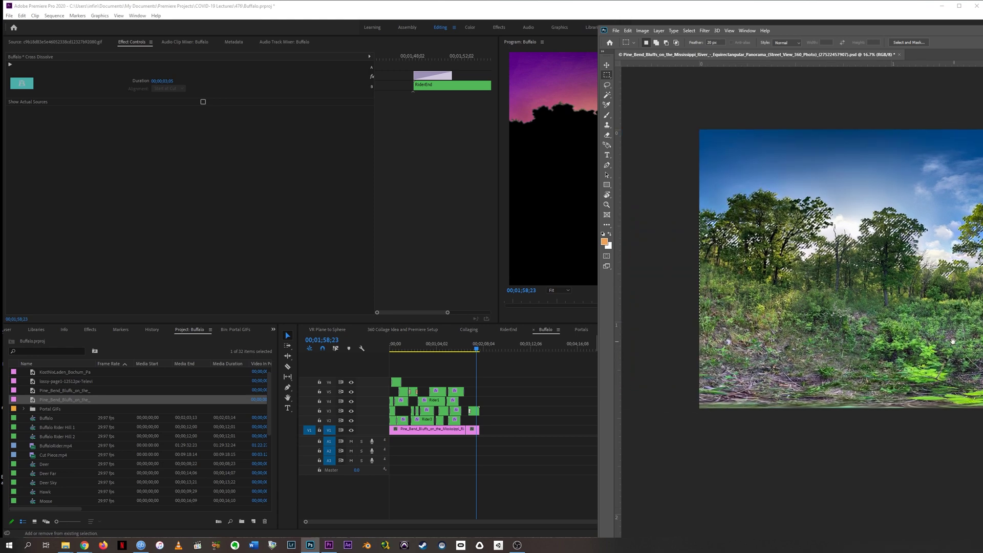
left_click_drag(953, 341, 884, 336)
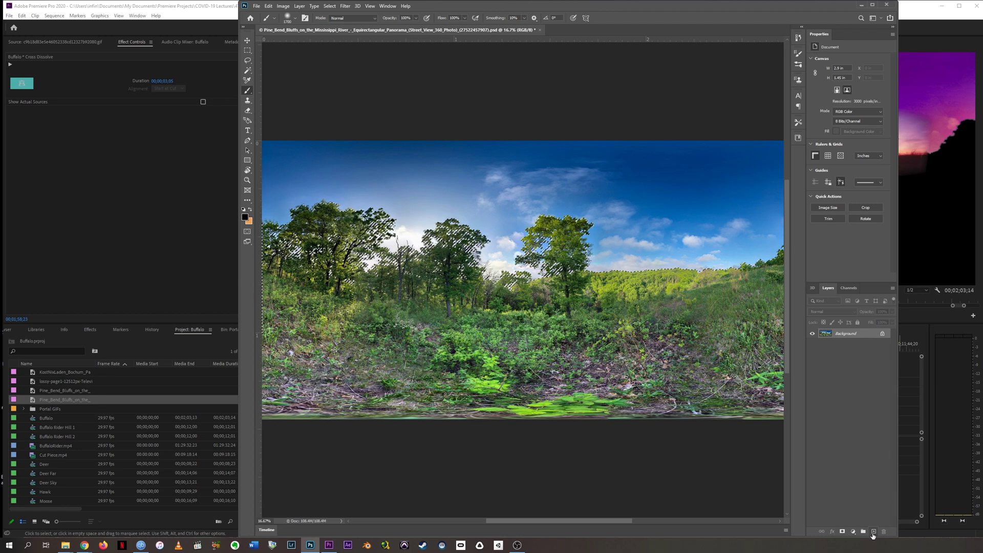
Step: Add a new layer above the background and feather the selection by 10 pixels
left_click(873, 532)
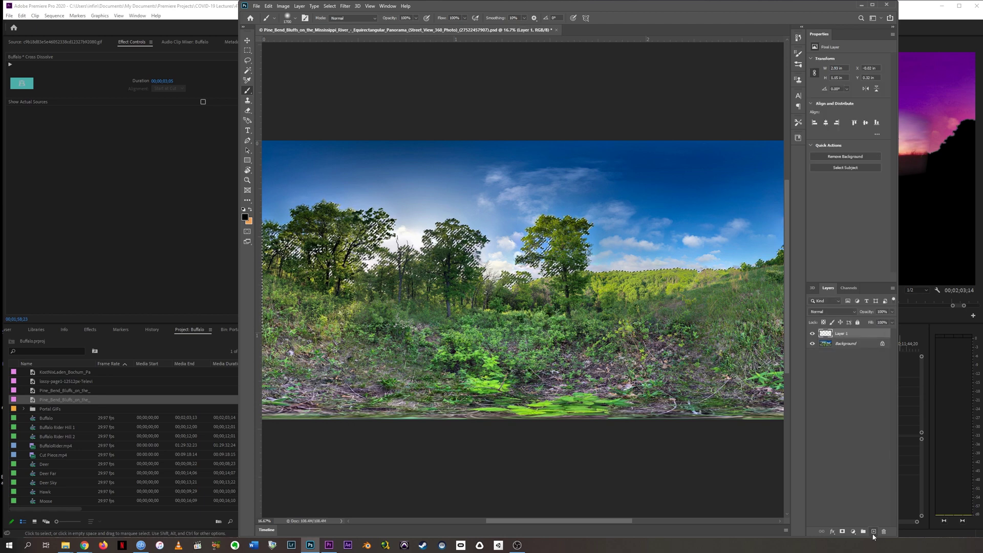
left_click(329, 6)
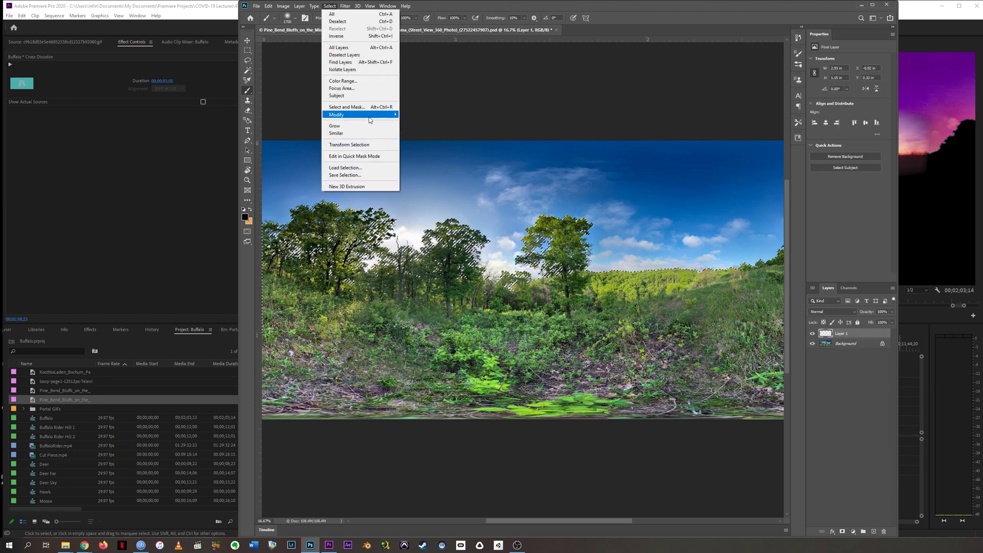
mouse_move(370, 115)
left_click(414, 143)
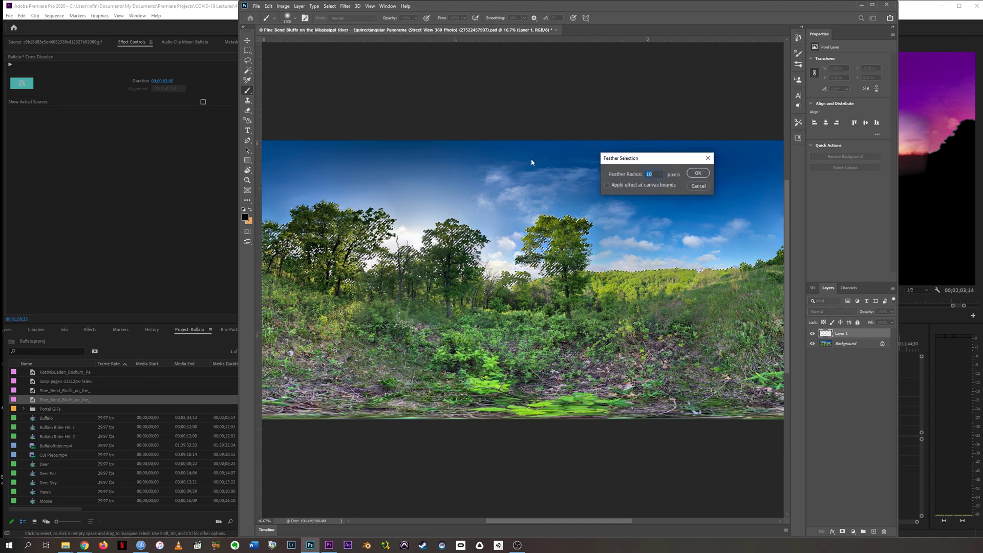
left_click(698, 173)
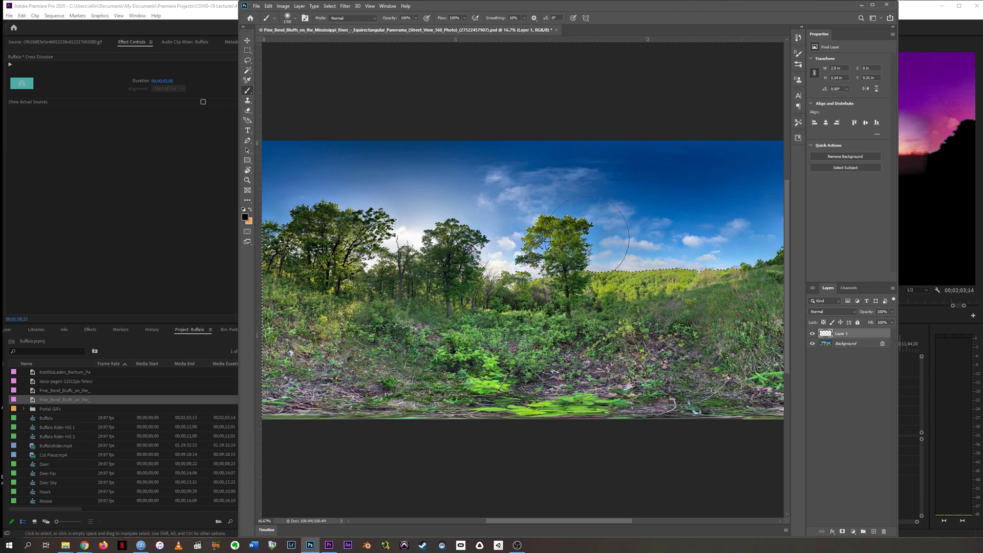
Step: Paint the selected trees and ground solid black on the new layer with the Brush tool
mouse_move(565, 238)
left_mouse_down()
mouse_move(295, 221)
mouse_move(235, 251)
mouse_move(315, 201)
mouse_move(404, 202)
mouse_move(516, 283)
mouse_move(457, 254)
mouse_move(446, 226)
mouse_move(607, 287)
mouse_move(525, 274)
mouse_move(357, 380)
mouse_move(340, 288)
mouse_move(297, 202)
mouse_move(354, 241)
mouse_move(485, 408)
mouse_move(464, 396)
mouse_move(656, 311)
mouse_move(793, 204)
mouse_move(768, 211)
mouse_move(788, 513)
left_mouse_up()
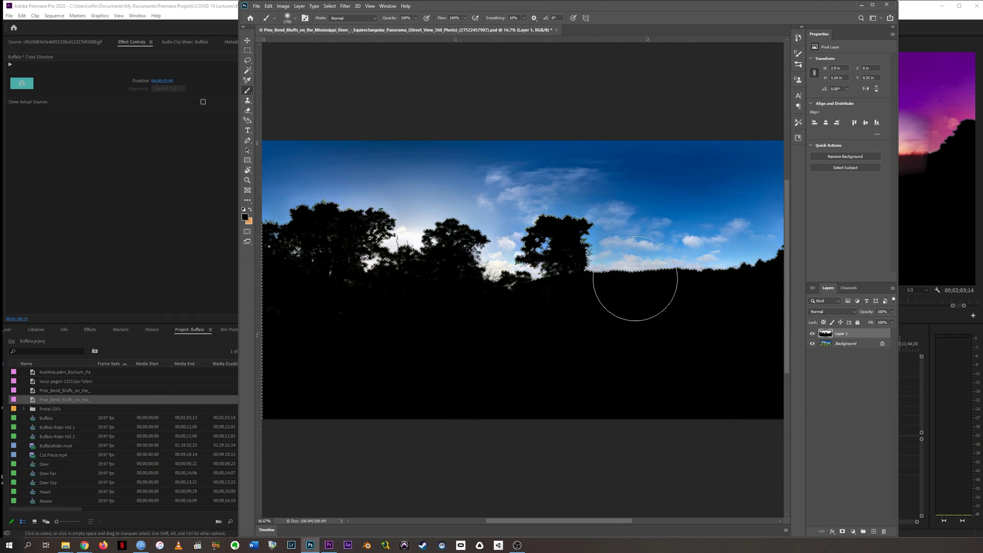
Step: Clear the selection and shift the Background layer's hue to +77 with a Hue/Saturation adjustment
key("ctrl+d")
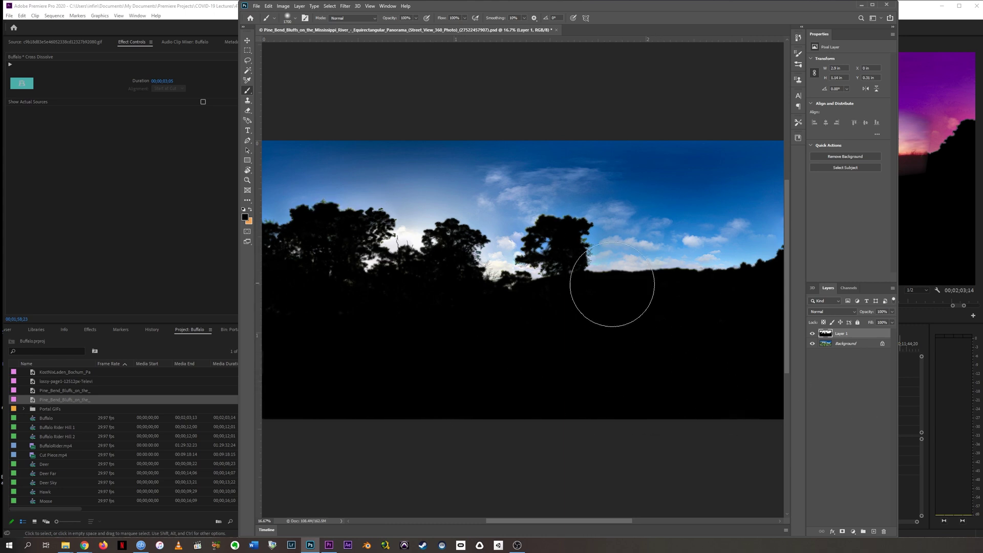
left_click(849, 345)
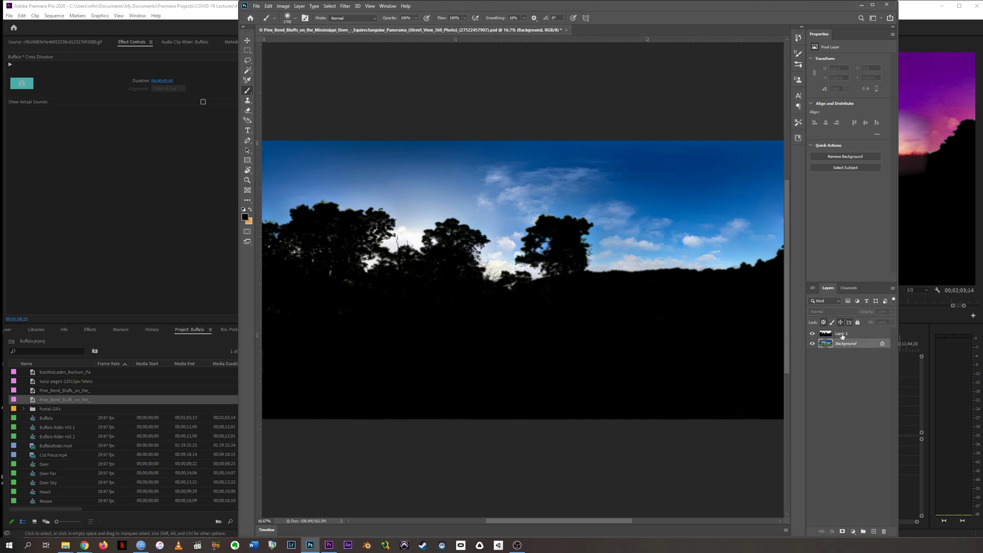
left_click(285, 6)
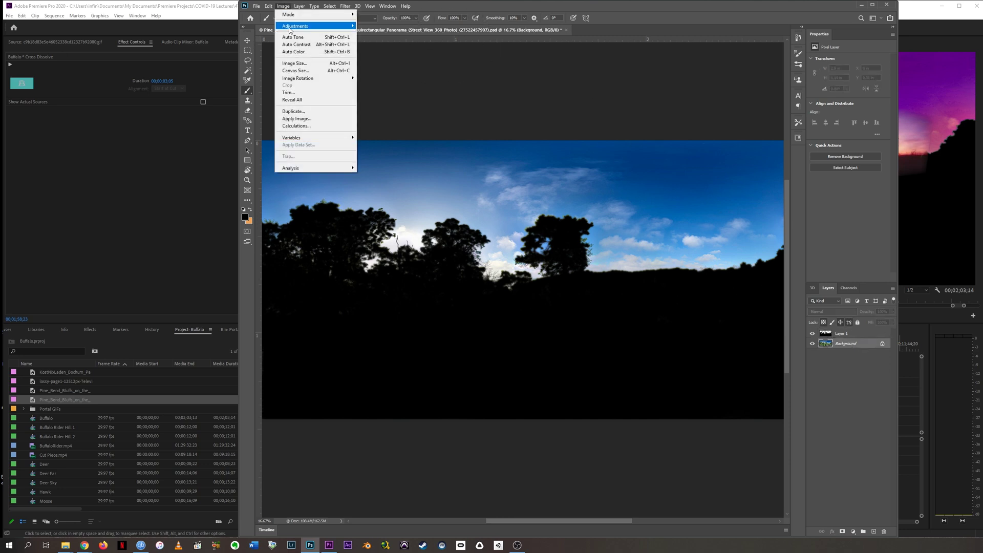
mouse_move(310, 27)
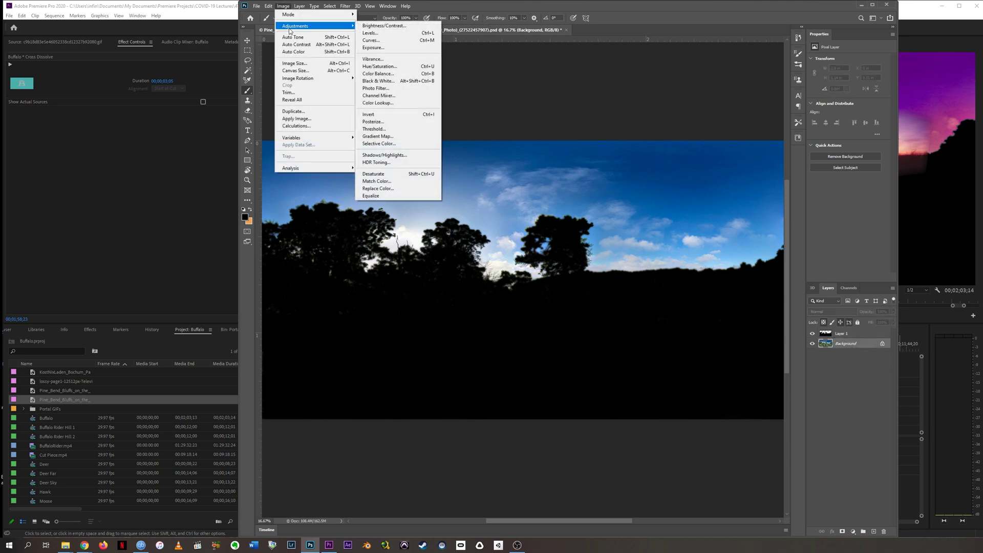
left_click(403, 67)
left_click_drag(641, 181, 661, 184)
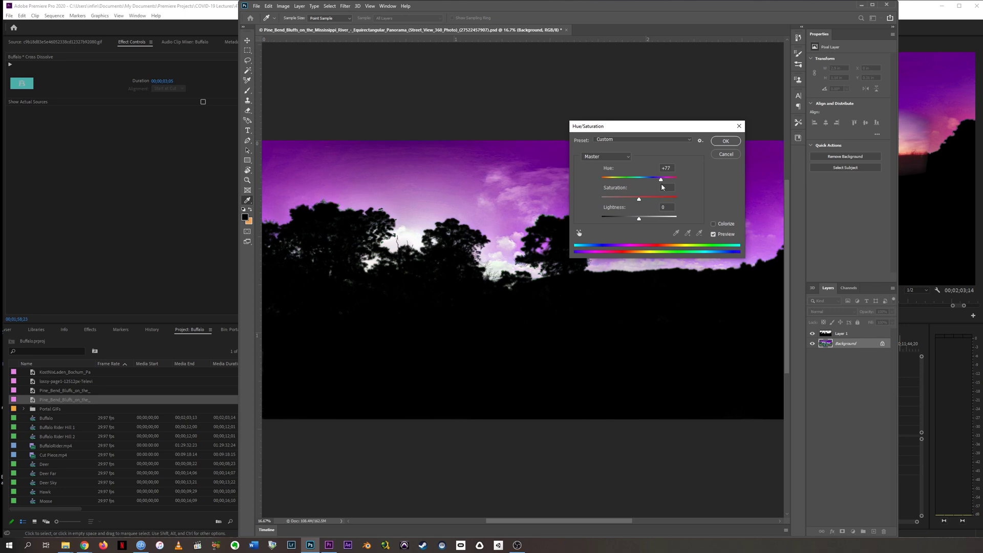
left_click(735, 143)
Step: Make orange the foreground colour, enlarge the brush, and try a stroke along the Background layer's horizon before undoing it
key("b")
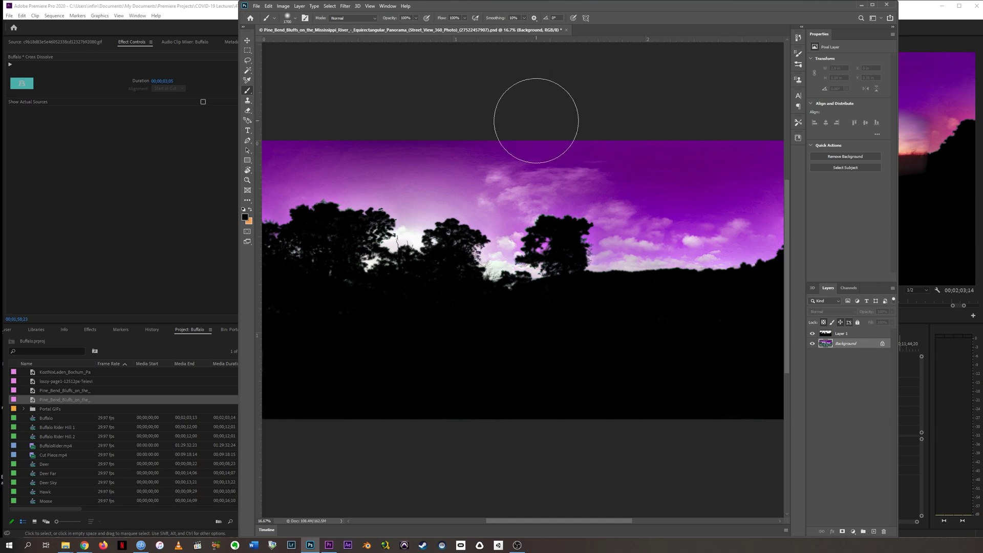
left_click(251, 210)
key("bracketright")
key("bracketright")
key("bracketright")
key("bracketright")
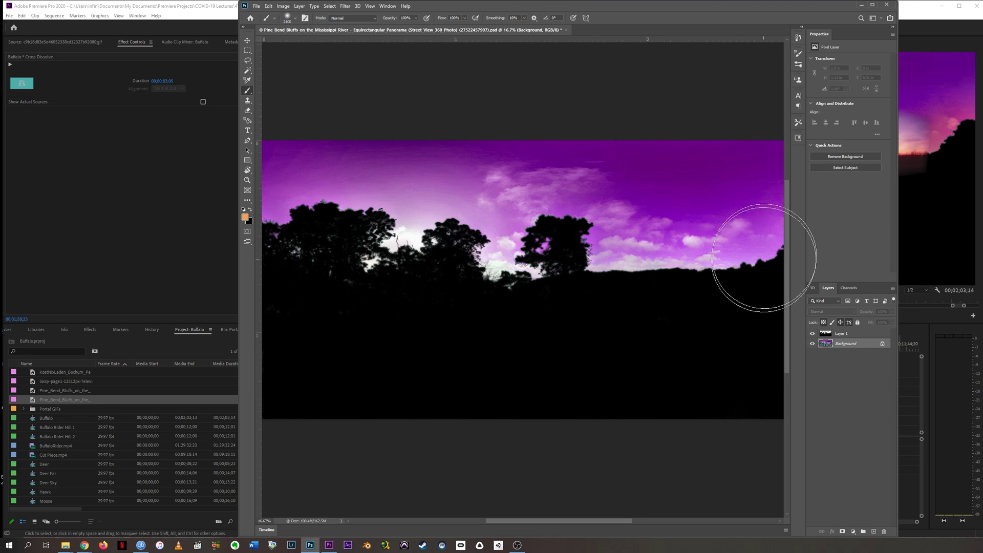
mouse_move(763, 257)
left_mouse_down()
mouse_move(442, 274)
mouse_move(295, 264)
left_mouse_up()
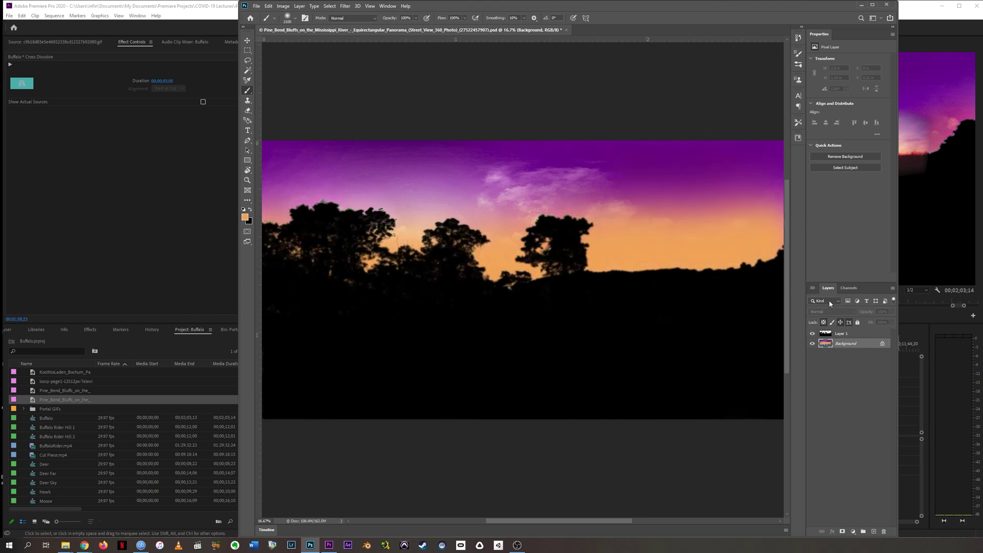
key("ctrl+z")
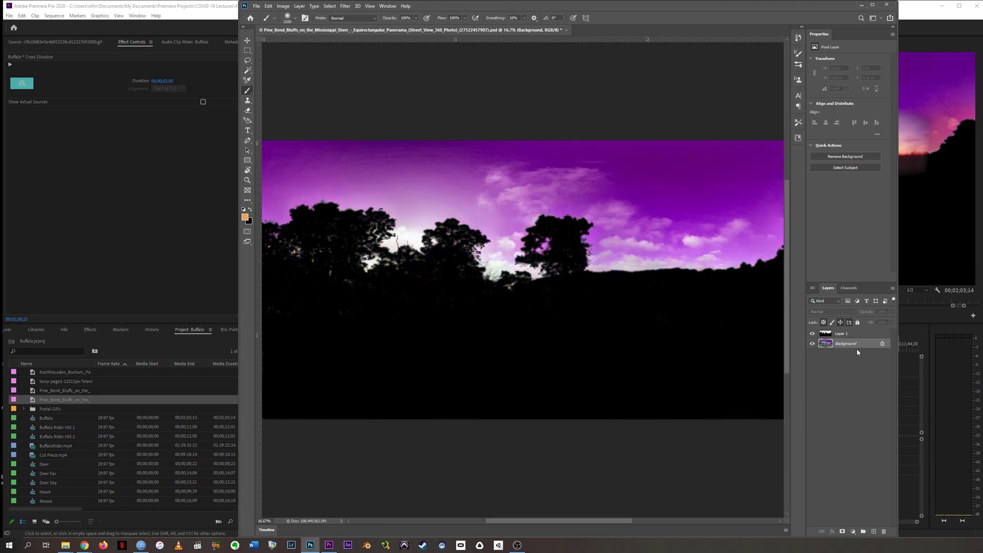
Step: Paint an orange glow along the horizon on a new layer above the Background and set its blend mode to Multiply
left_click(873, 531)
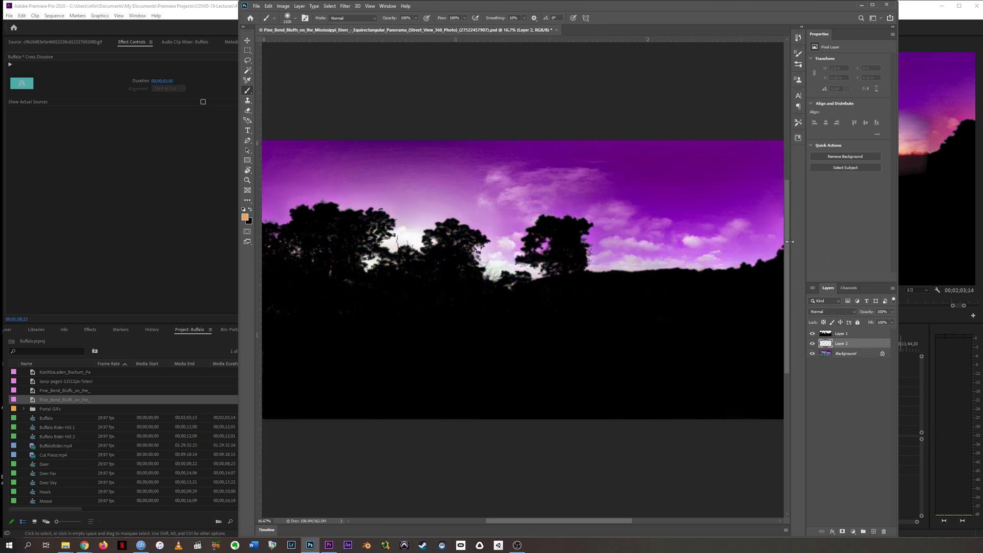
left_click(753, 251)
left_click_drag(706, 259, 307, 241)
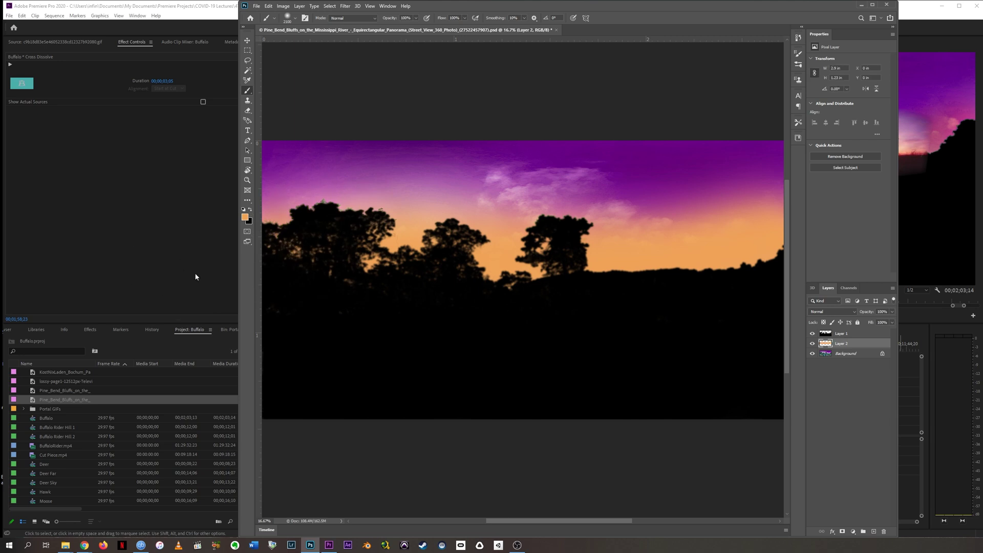
left_click(839, 310)
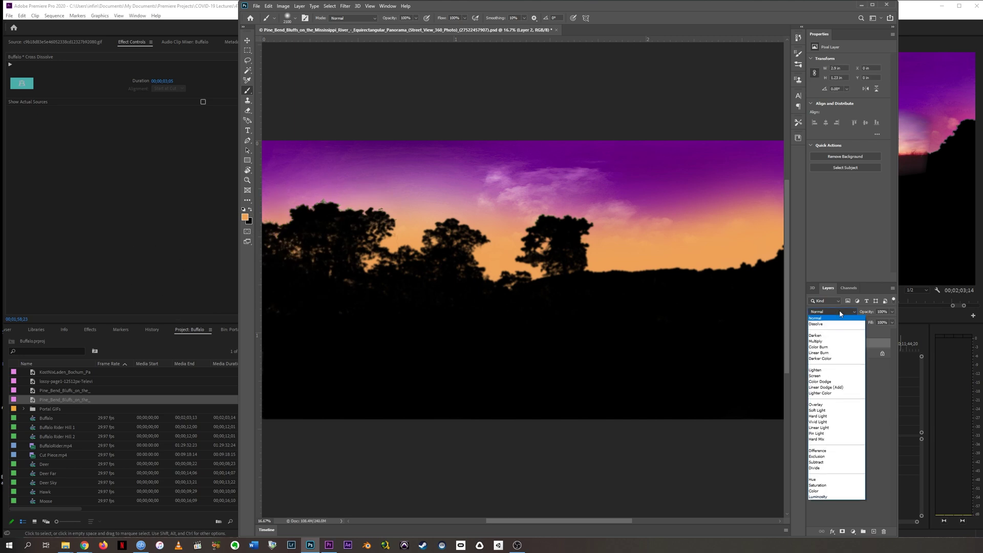
left_click(837, 342)
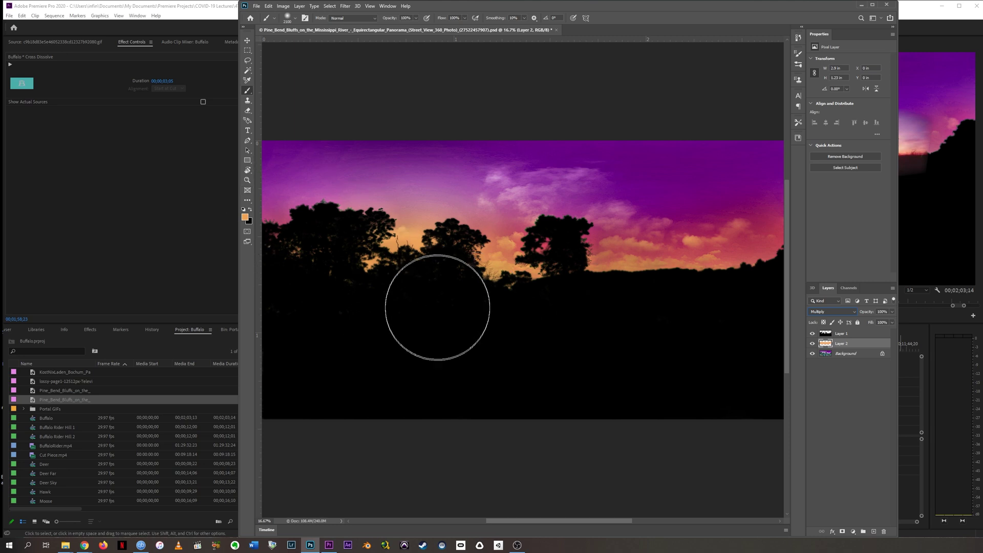
Step: Erase part of the orange glow near the horizon between the middle trees with a greatly enlarged Eraser
left_click(296, 19)
left_click(295, 20)
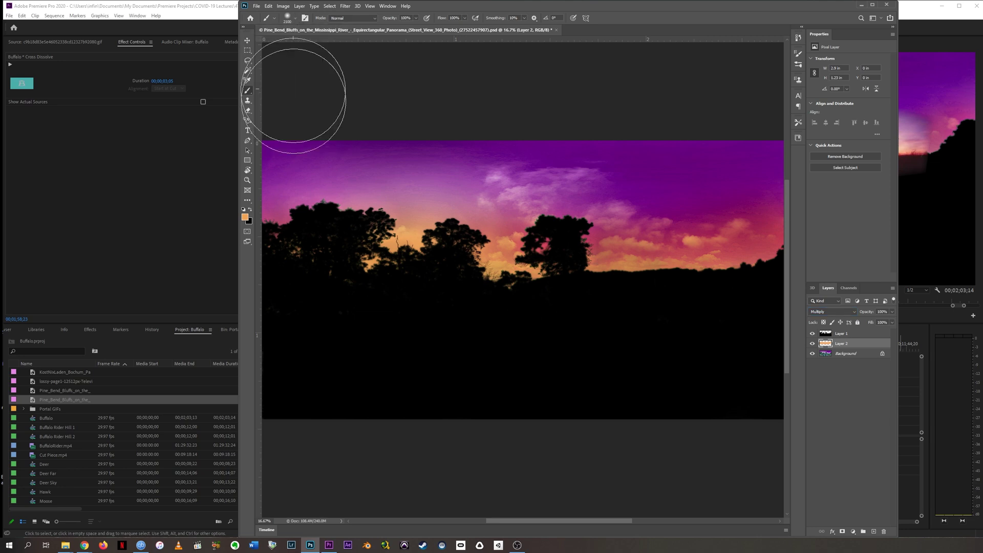
key("e")
left_click(296, 20)
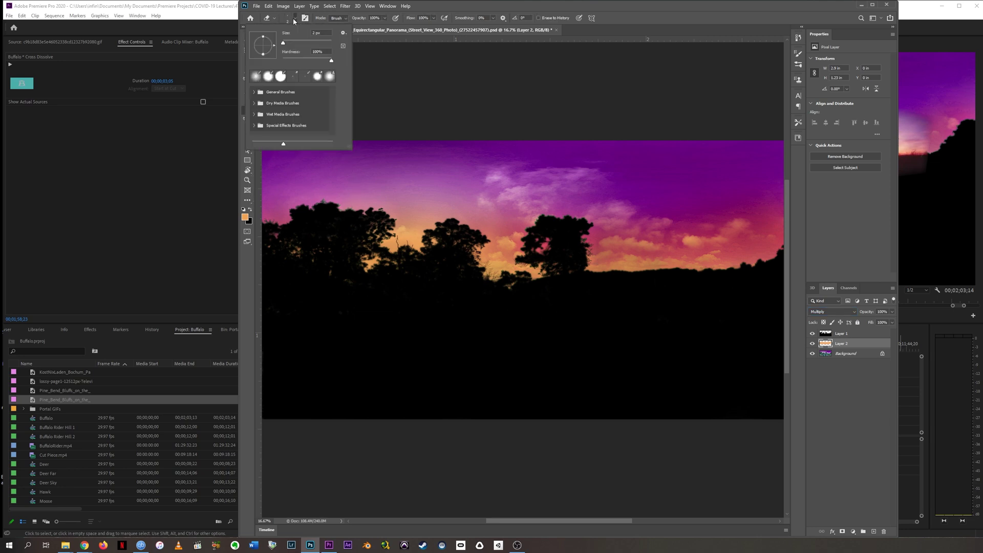
left_click(297, 21)
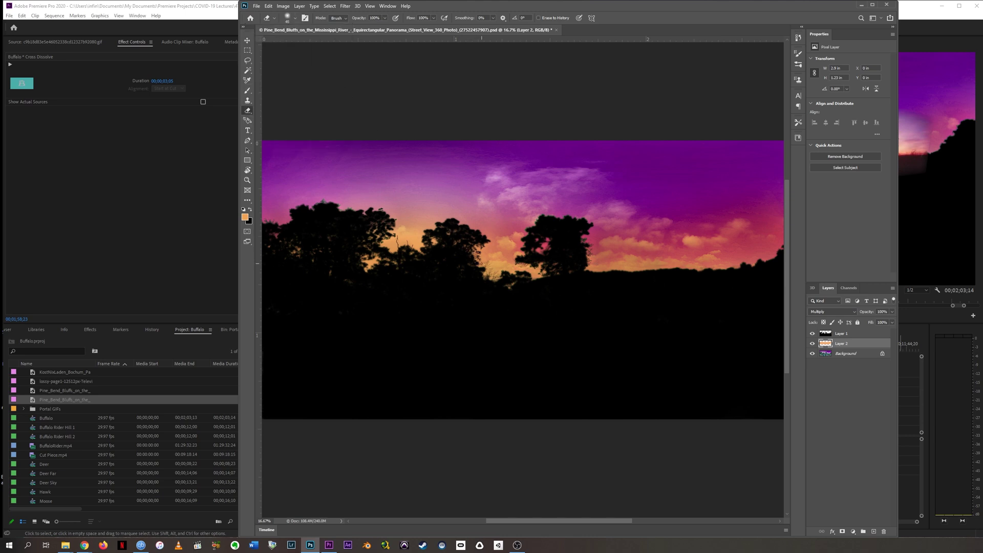
key("bracketright")
key("bracketright")
key("bracketright")
key("bracketright")
key("bracketright")
key("bracketright")
key("bracketright")
key("bracketright")
key("bracketright")
key("bracketright")
key("bracketright")
key("bracketright")
key("bracketright")
key("bracketright")
key("bracketright")
key("bracketright")
key("bracketright")
key("bracketright")
key("bracketright")
key("bracketright")
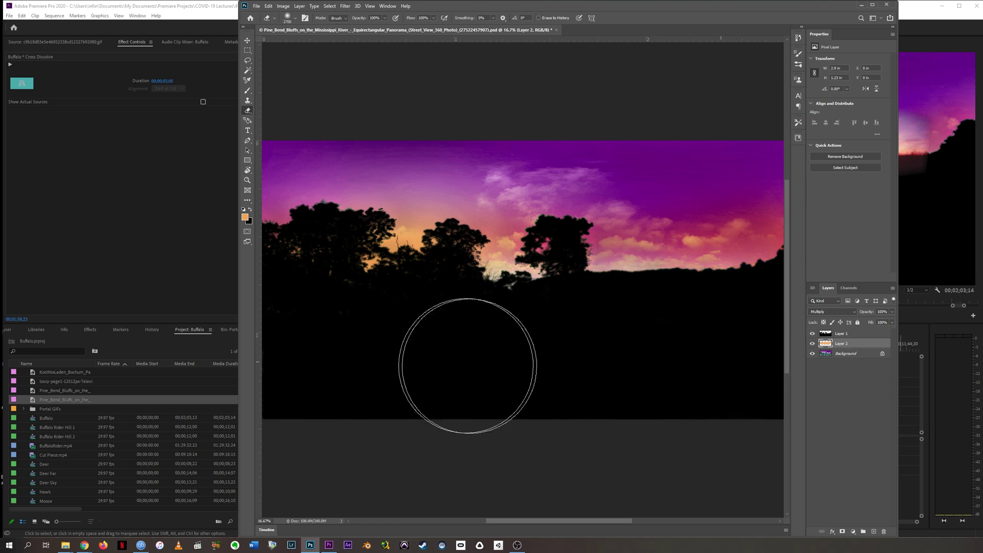
mouse_move(468, 365)
left_mouse_down()
mouse_move(284, 346)
mouse_move(364, 342)
mouse_move(498, 368)
left_mouse_up()
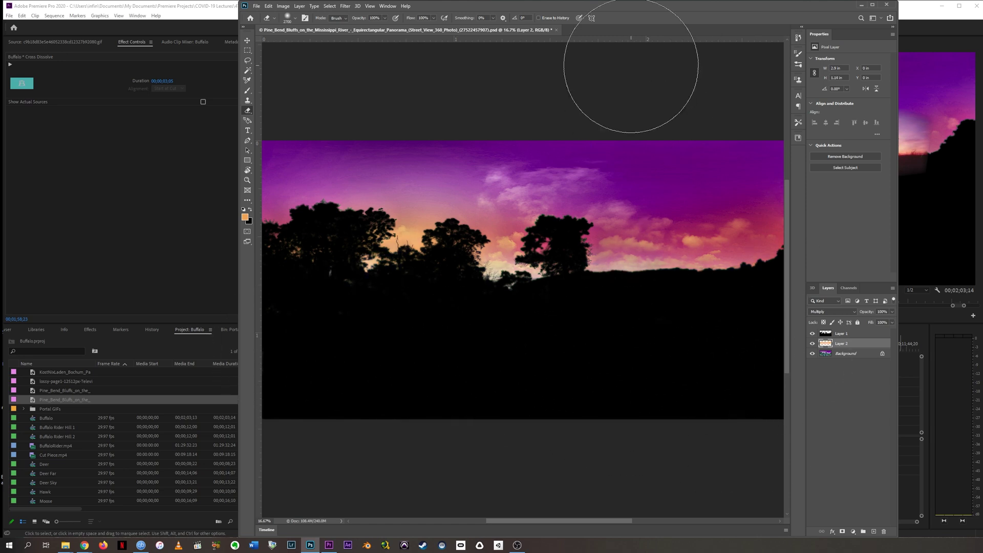
Step: Save the edited panorama document and switch to Premiere Pro
left_click(257, 7)
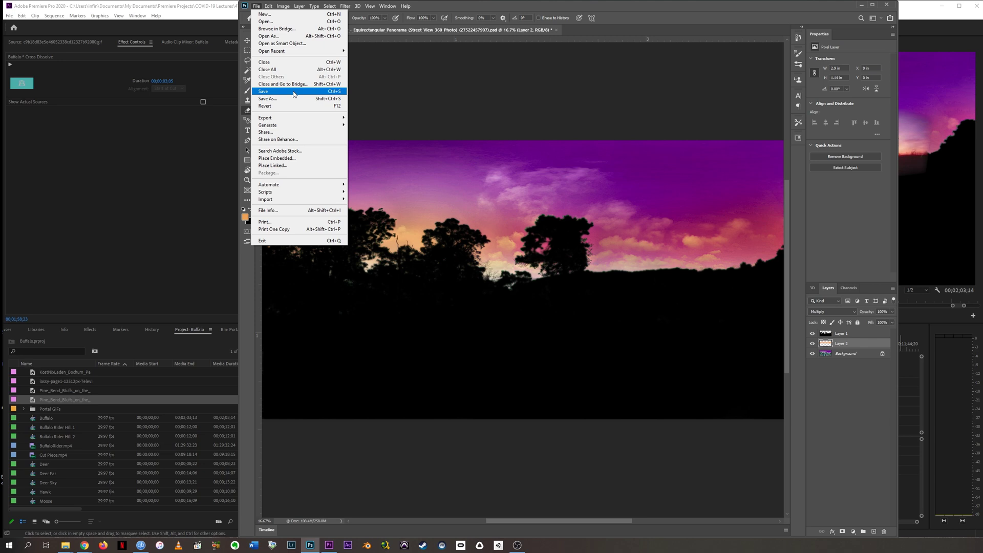
left_click(294, 92)
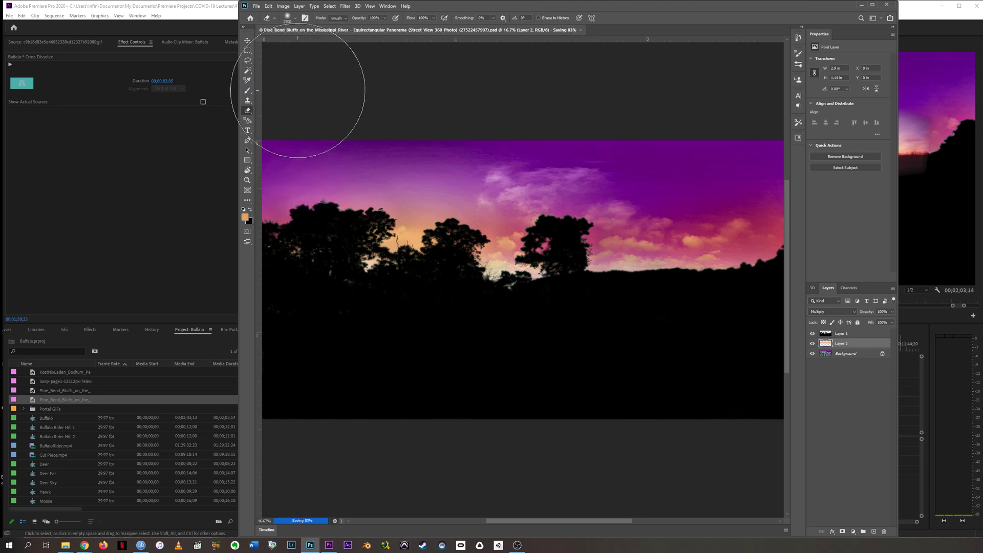
left_click(210, 16)
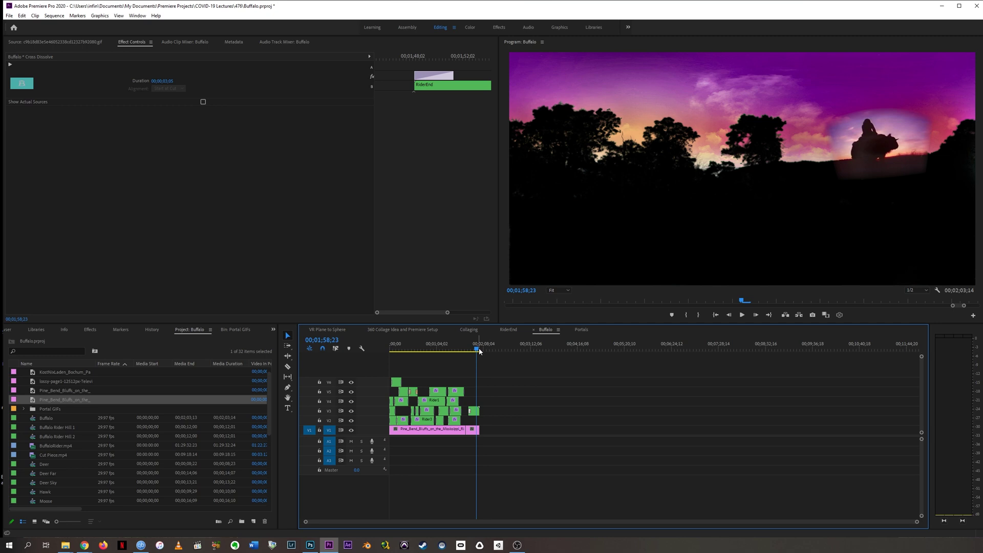
Step: Play back the Buffalo sequence from the end of the daytime panorama into the sunset background and buffalo rider ending
left_click_drag(480, 351, 466, 358)
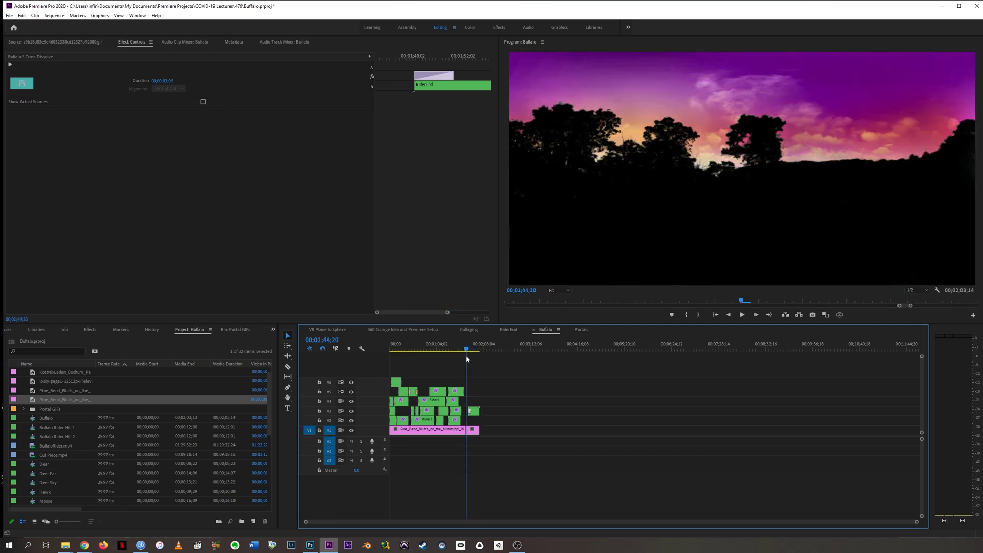
key("space")
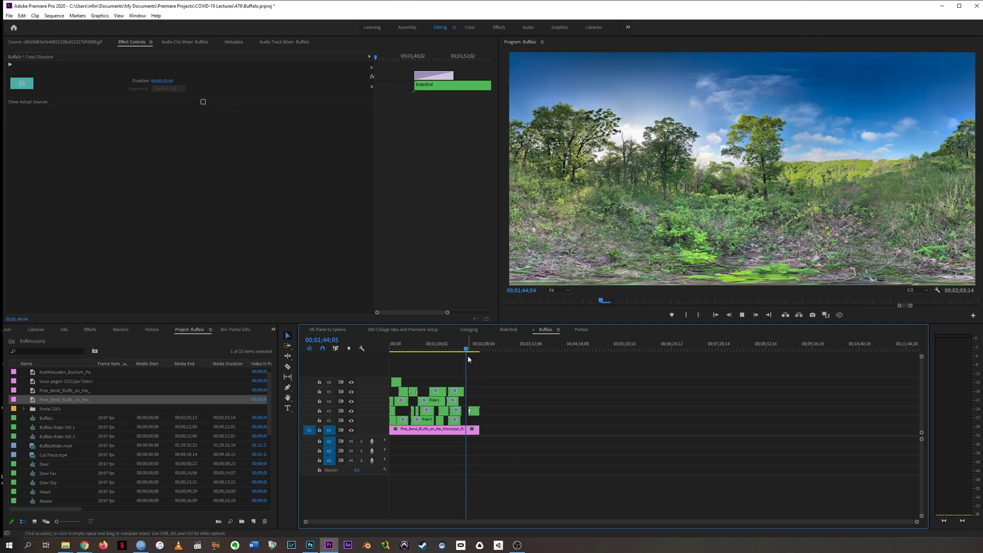
key("space")
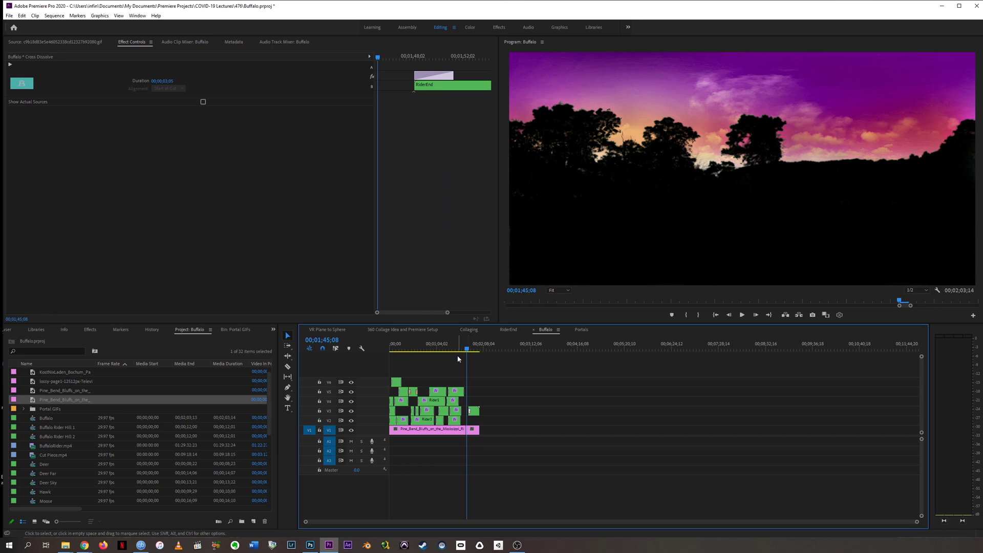
left_click(459, 349)
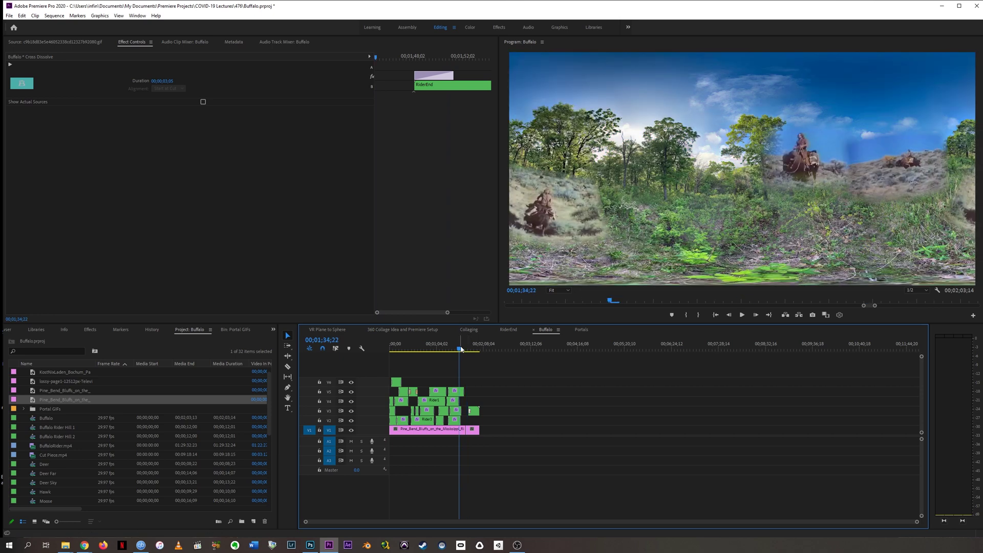
key("equal")
key("equal")
left_click(696, 345)
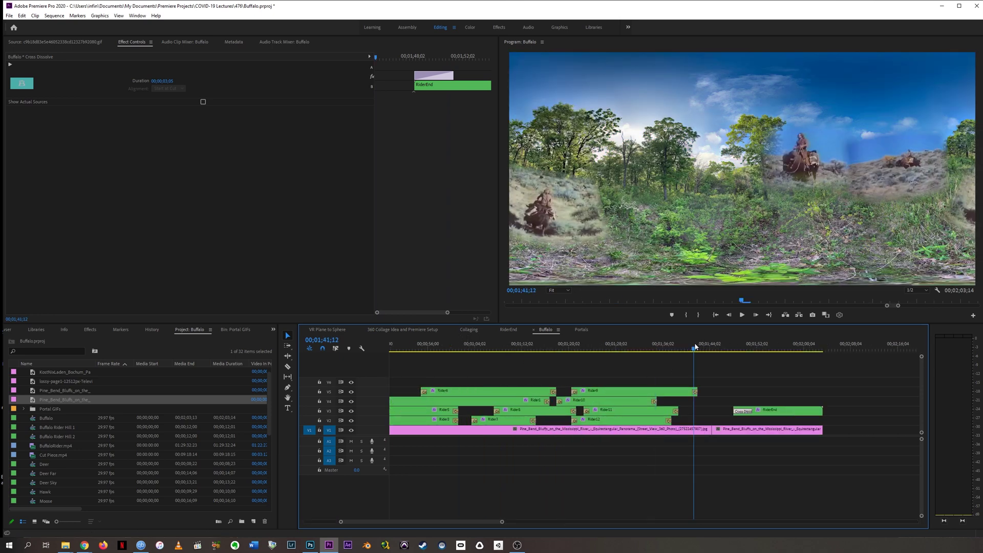
key("space")
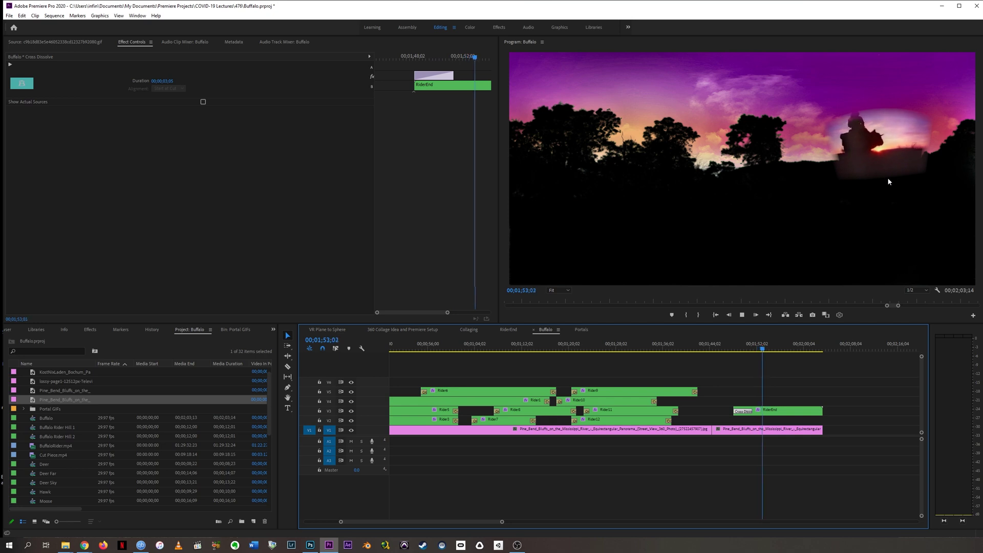
key("space")
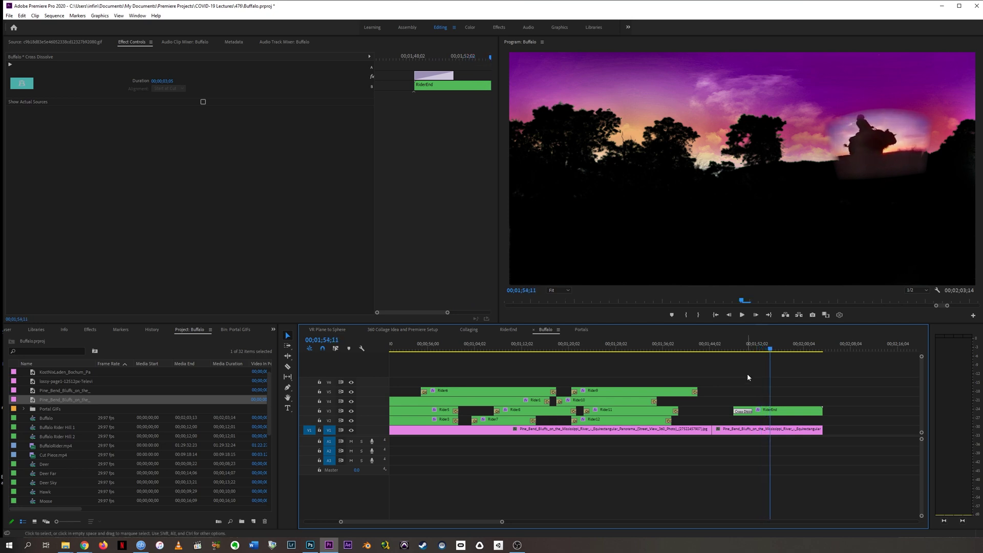
Step: Apply the default transition at the V1 cut between the daytime and sunset panorama clips and play it back
right_click(715, 430)
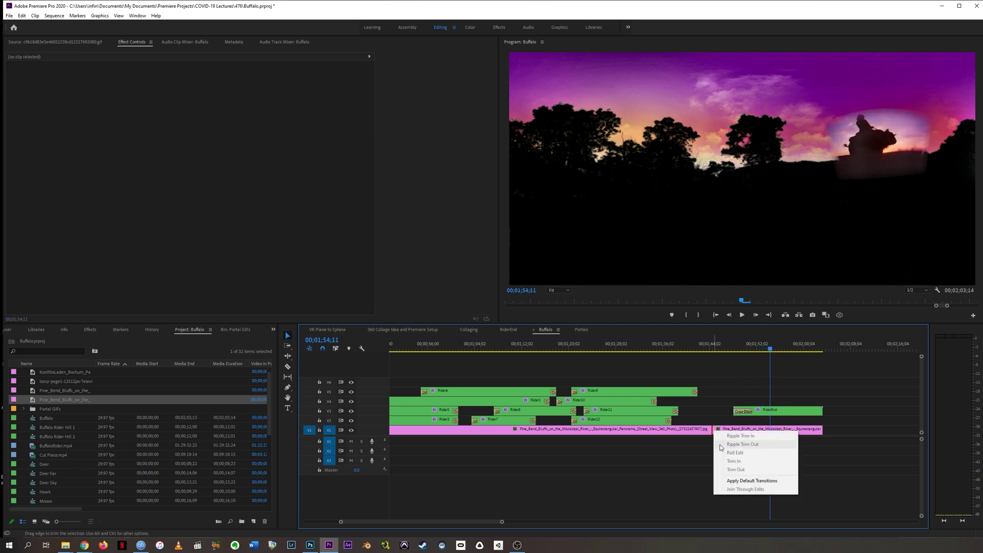
left_click(740, 481)
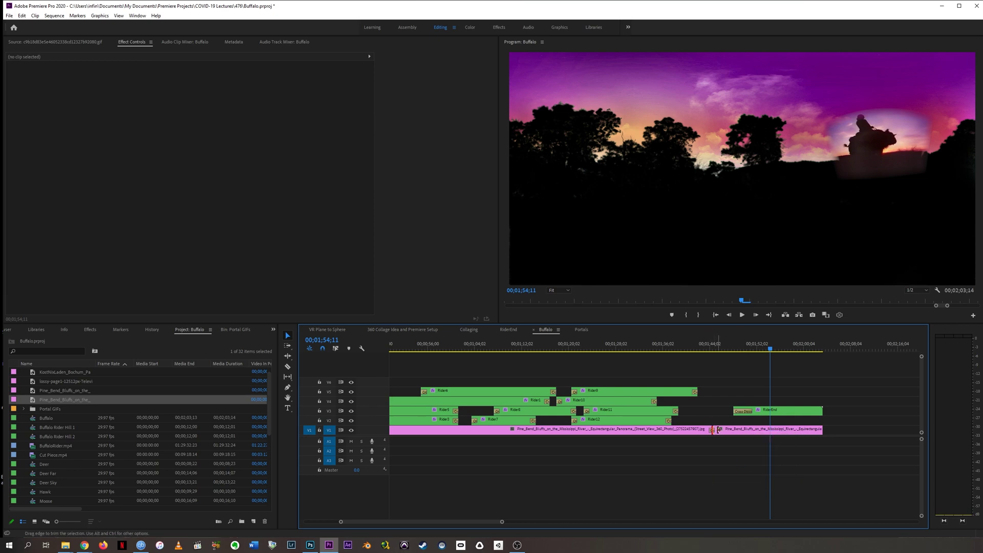
left_click(703, 349)
key("space")
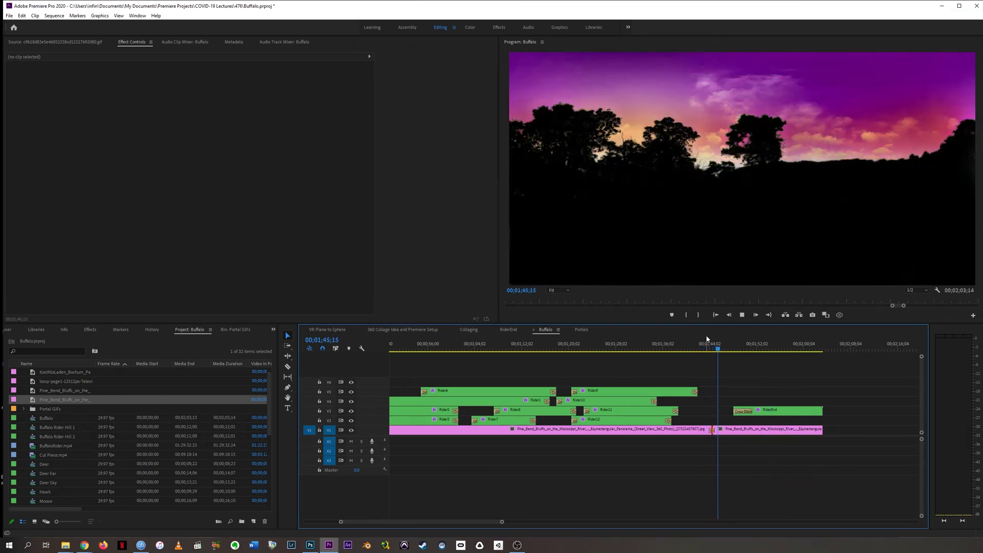
key("space")
Step: Lengthen the cross dissolve between the two panorama clips to about 4 seconds 20 frames and preview the result
key("=")
key("=")
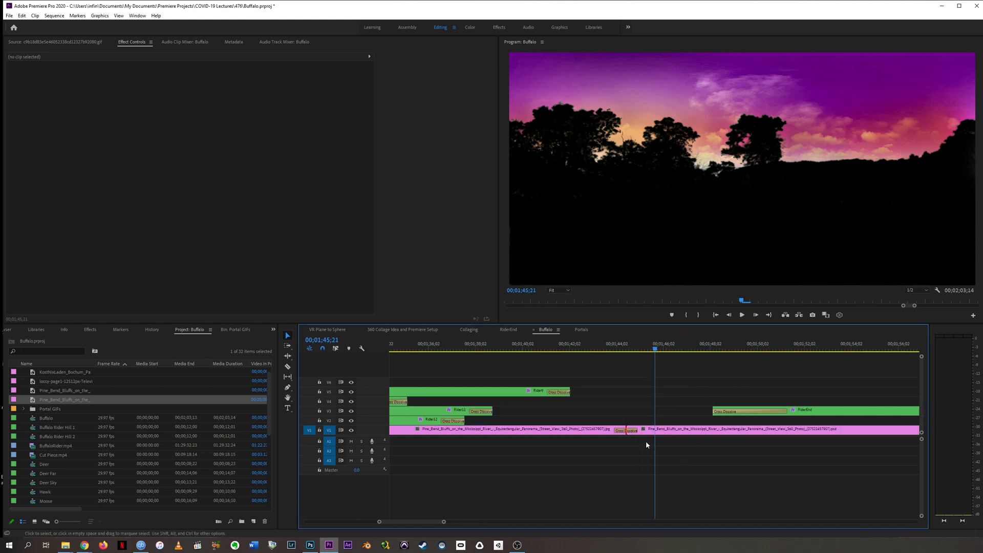
left_click_drag(637, 430, 678, 431)
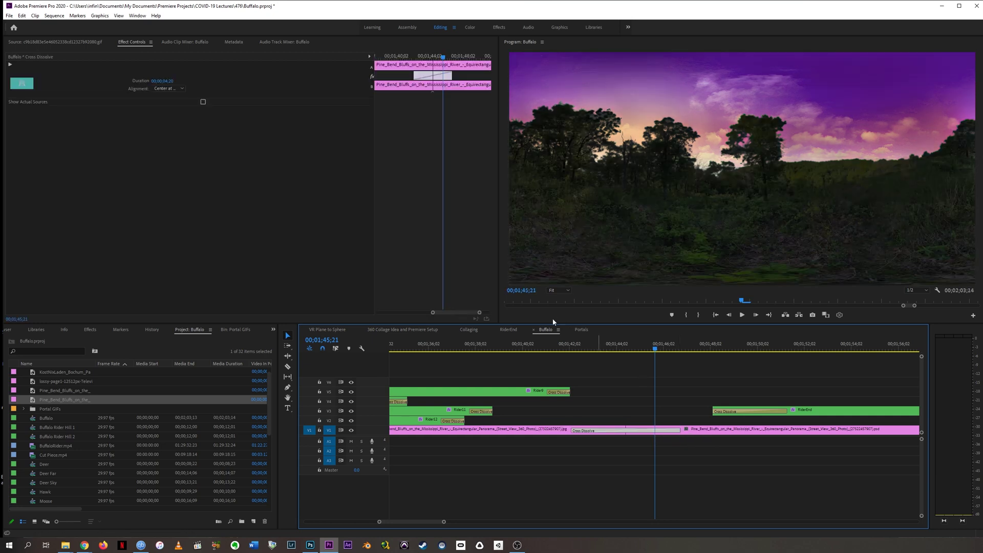
left_click(559, 344)
key("space")
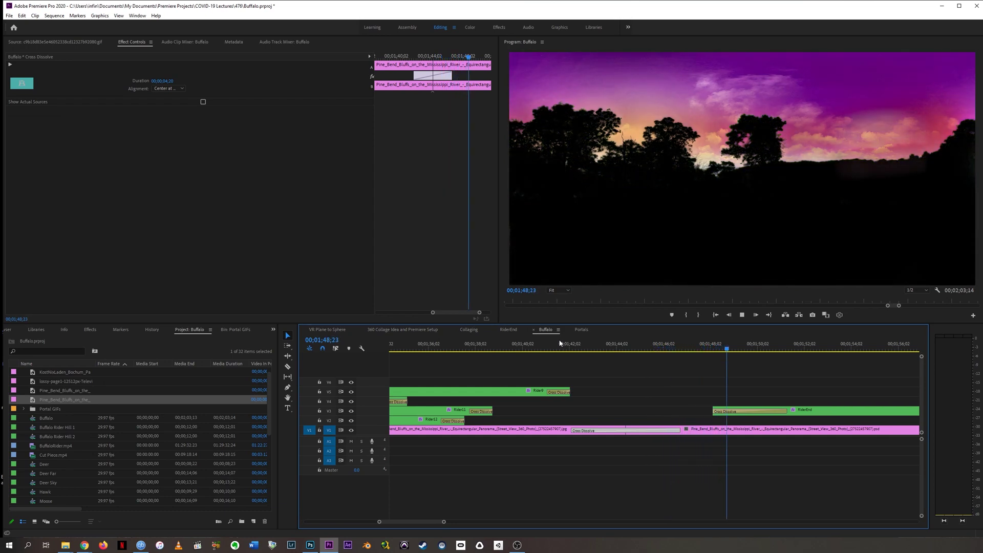
key("space")
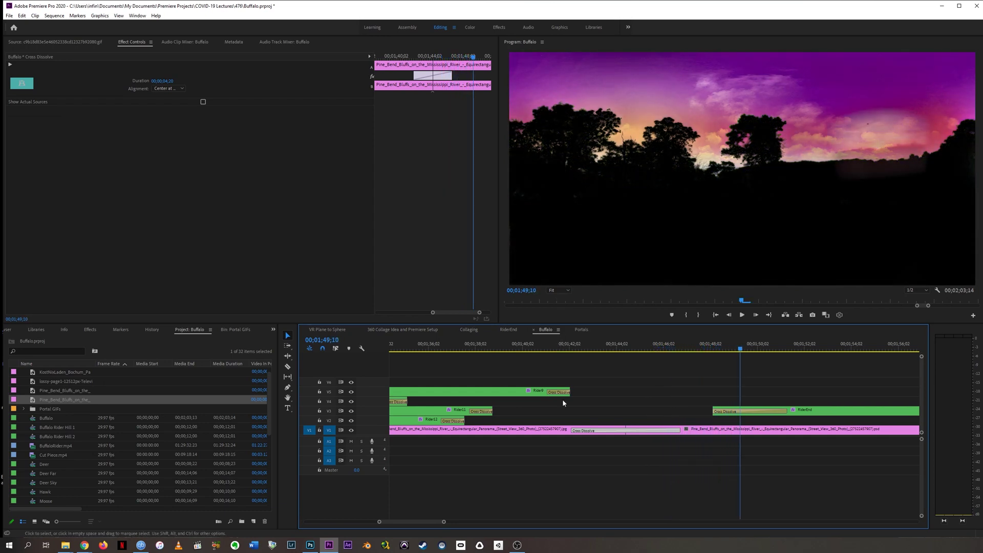
Step: Search the effects for "vr" and collapse the Video Effects results to show the Immersive Video transitions
key("minus")
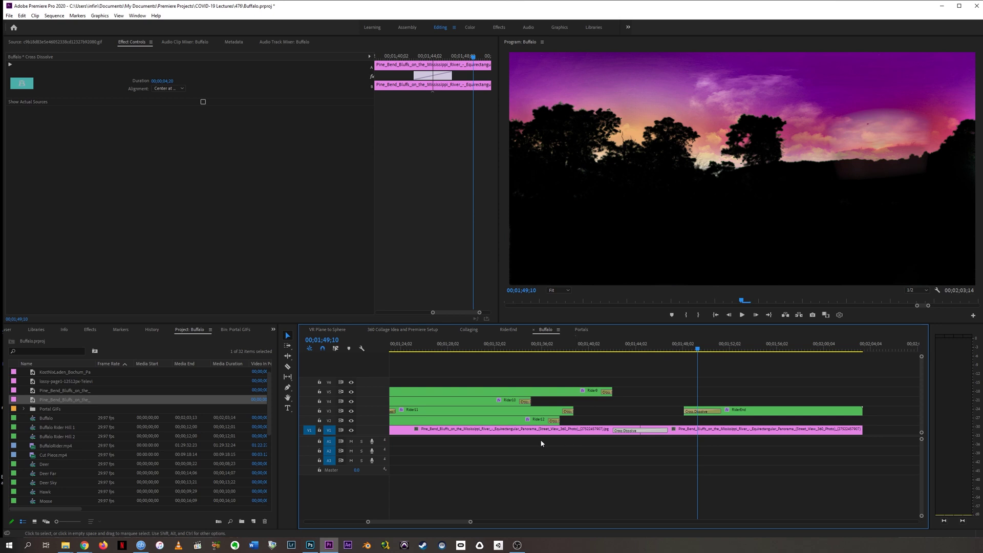
left_click(89, 329)
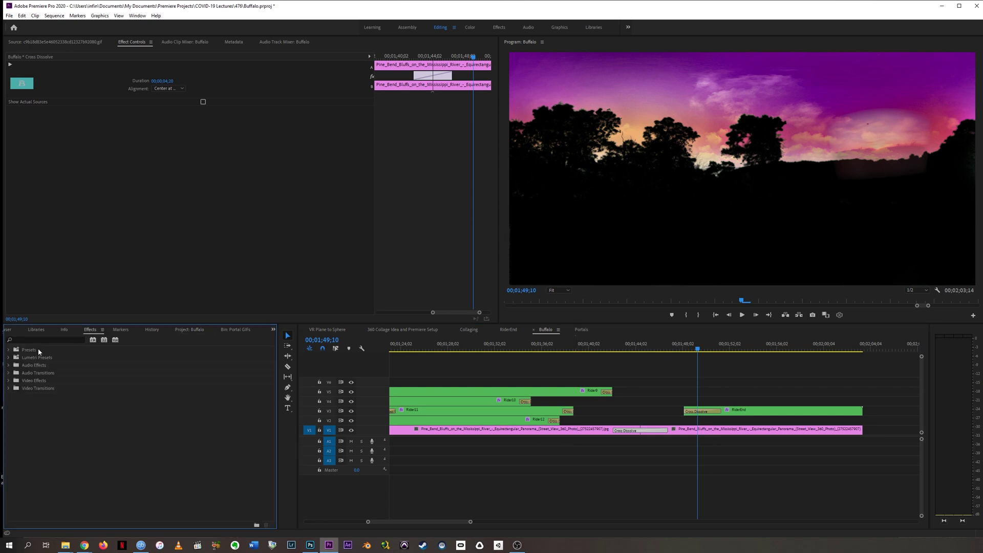
left_click(40, 339)
type("vr")
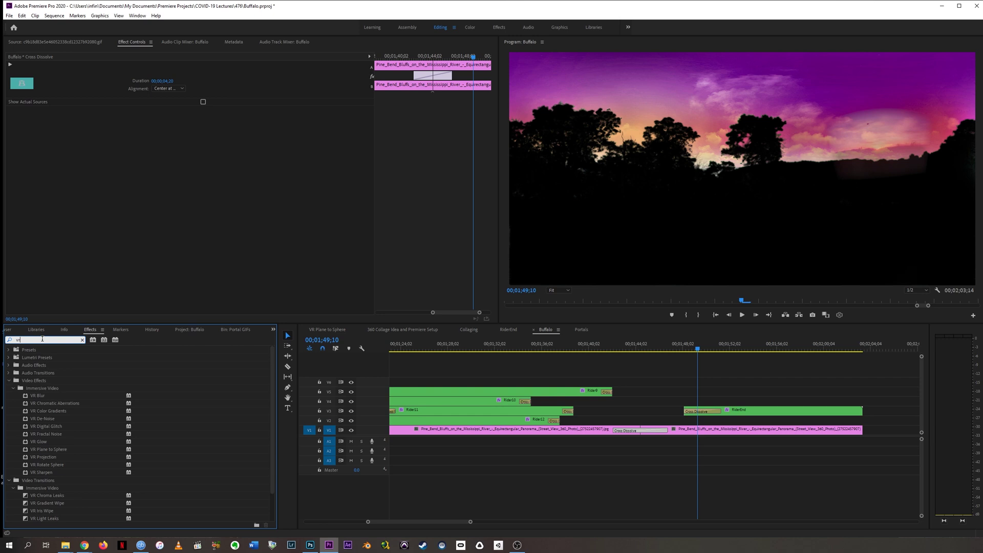
left_click(9, 381)
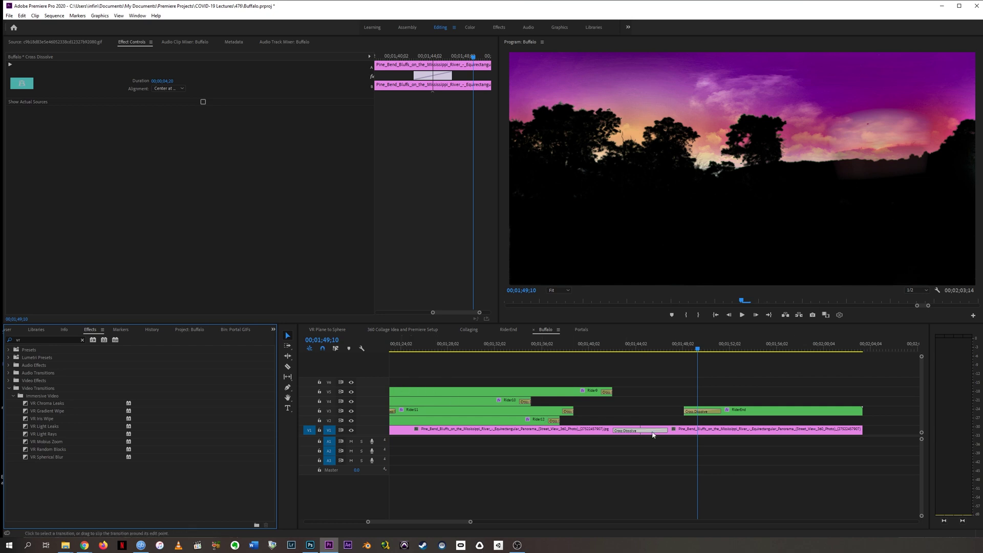
Step: Replace the cross dissolve between the daytime and sunset panorama clips on V1 with a VR Iris Wipe transition
left_click(653, 433)
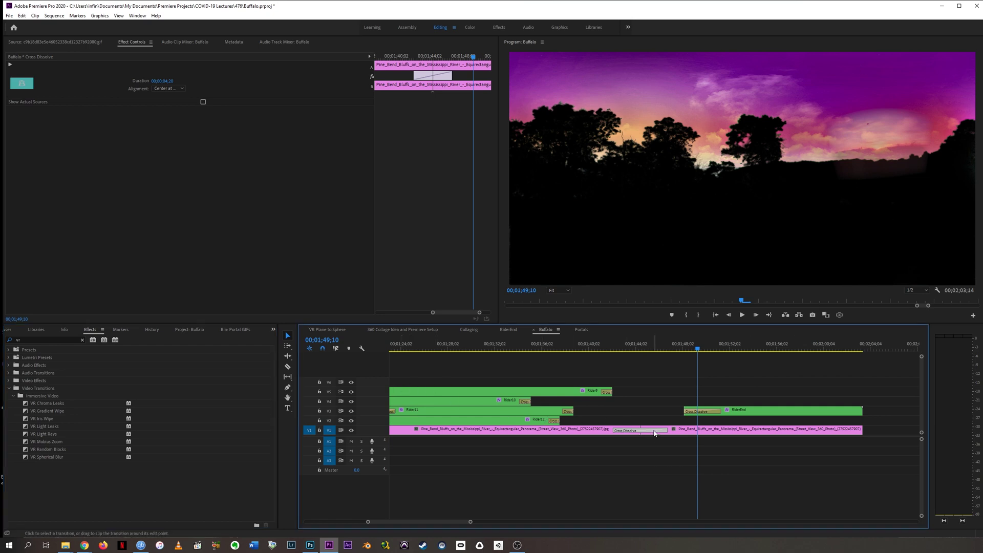
key("Delete")
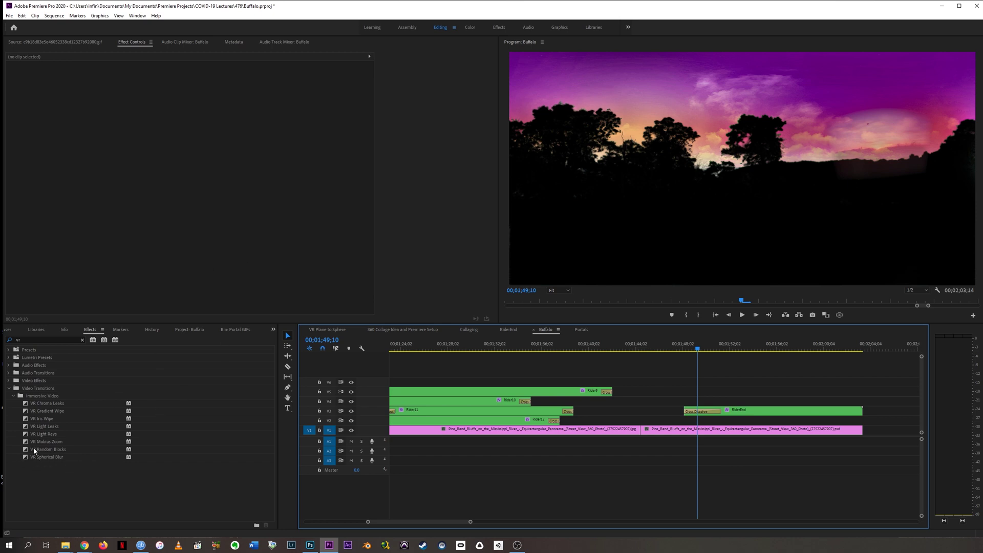
left_click(25, 419)
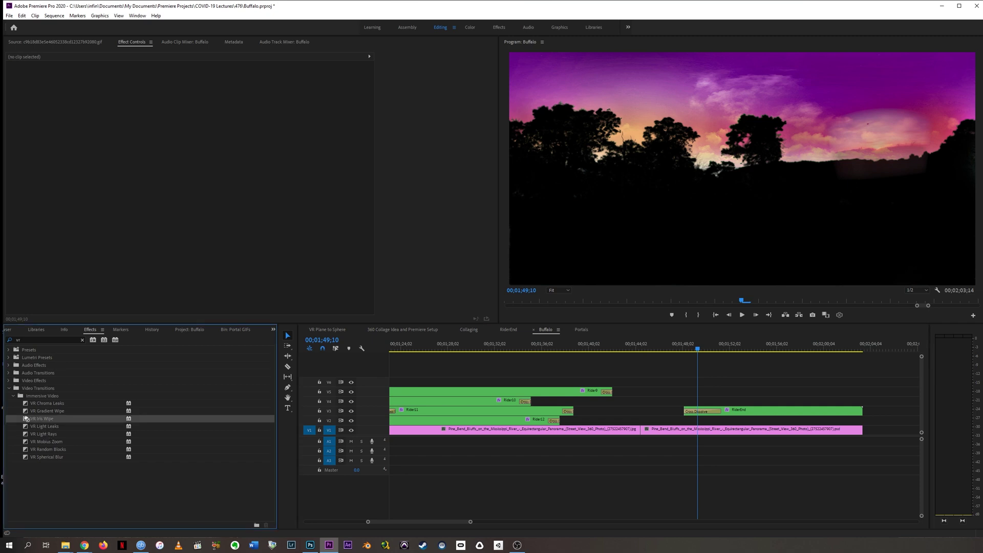
left_click_drag(26, 418, 353, 399)
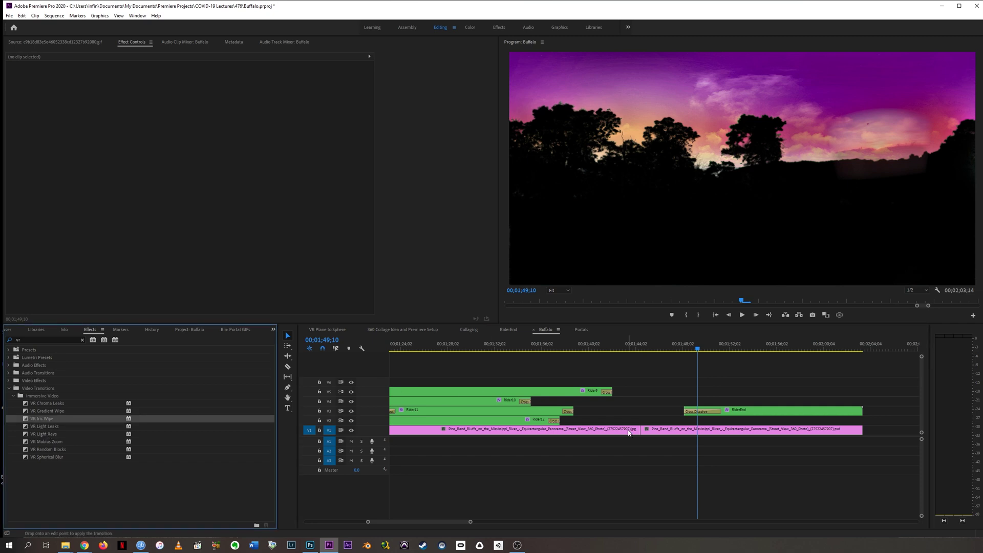
left_click_drag(629, 432, 643, 433)
left_click_drag(631, 350, 646, 346)
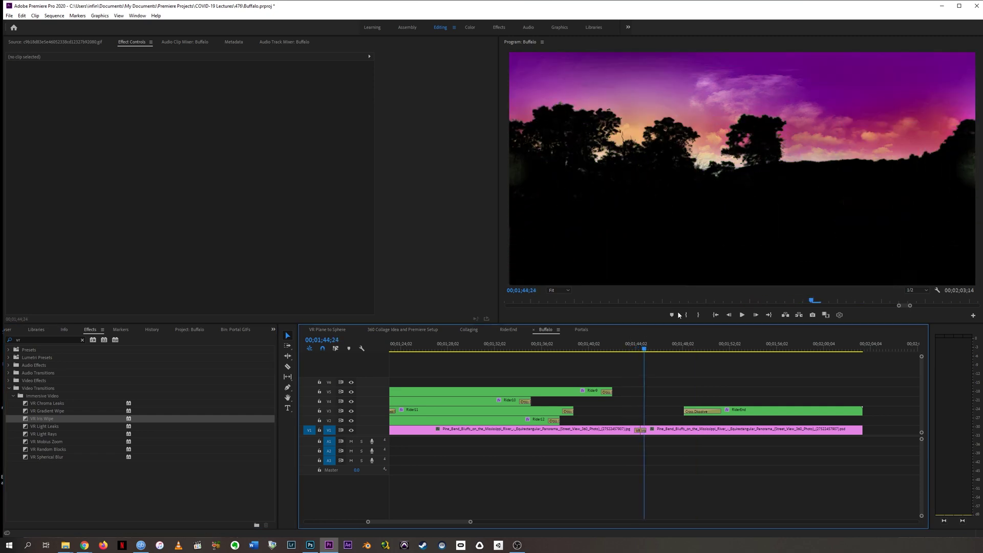
Step: Lengthen the VR Iris Wipe to about 4 seconds 6 frames and play it back from its start
left_click_drag(646, 430, 664, 430)
left_click(616, 348)
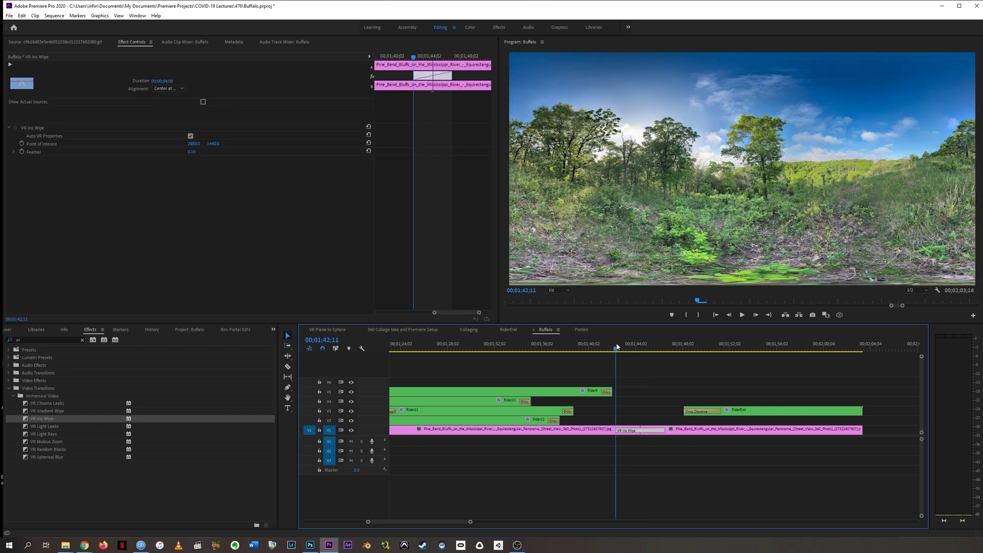
key("space")
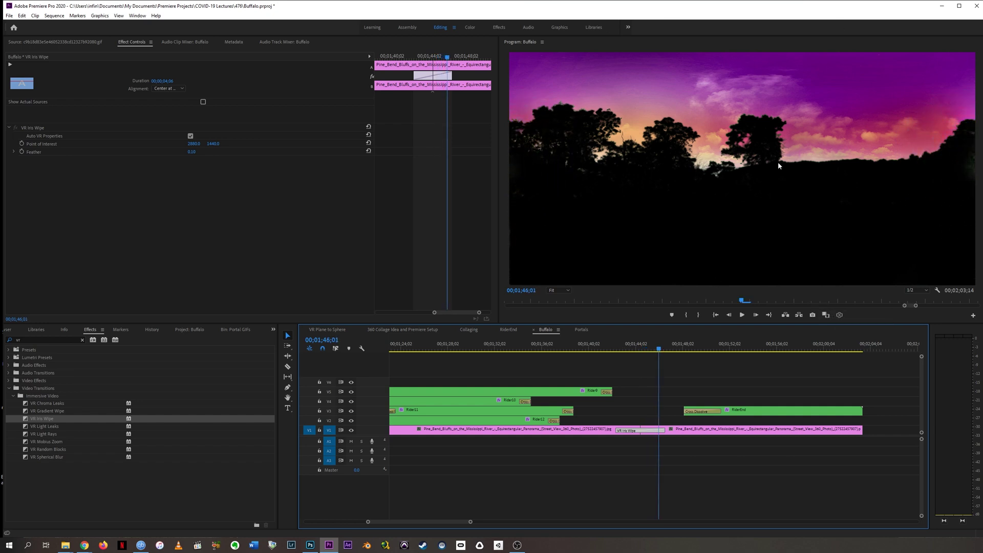
Step: Turn on the VR video display in the Program monitor and replay the iris wipe while looking around
left_click(841, 315)
left_click_drag(778, 177, 678, 160)
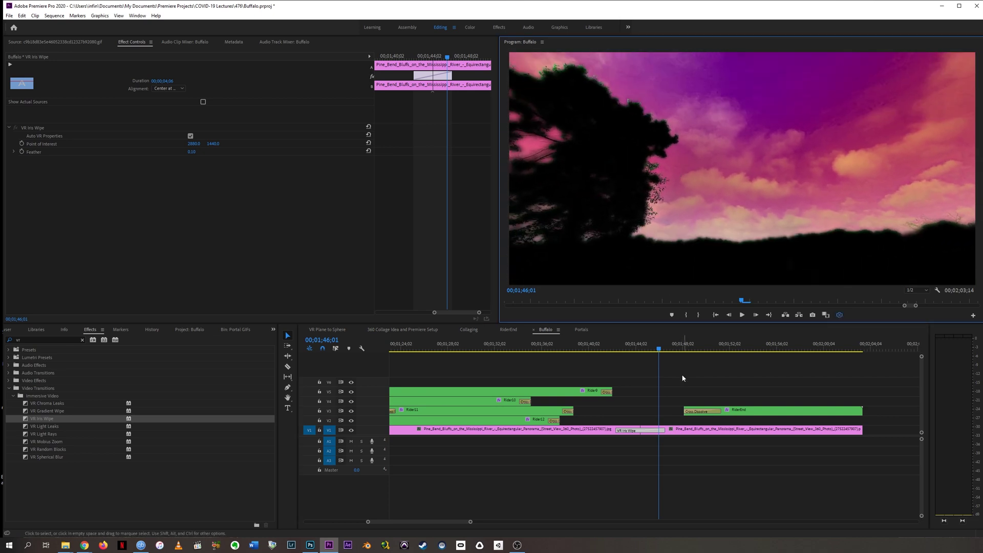
left_click(609, 344)
key("space")
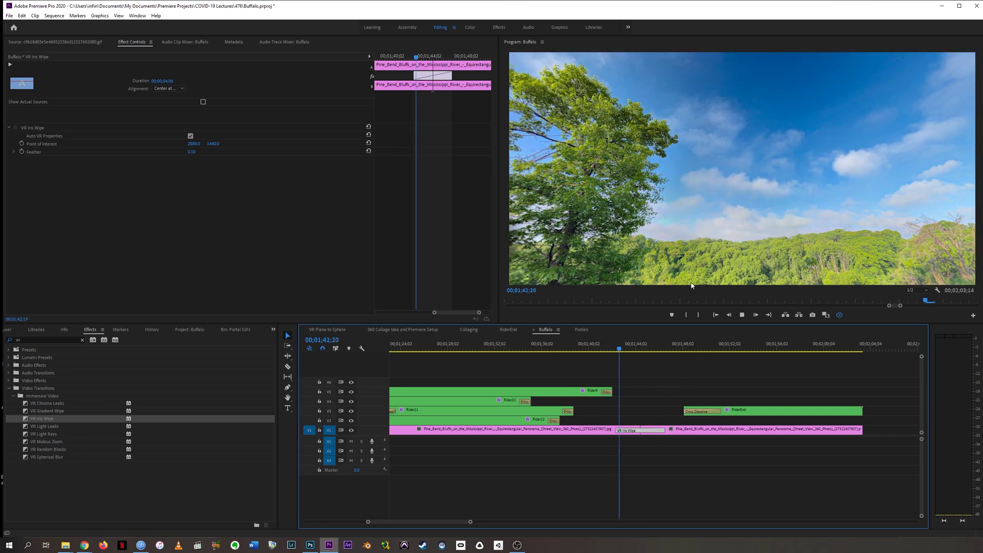
left_click_drag(750, 164, 786, 155)
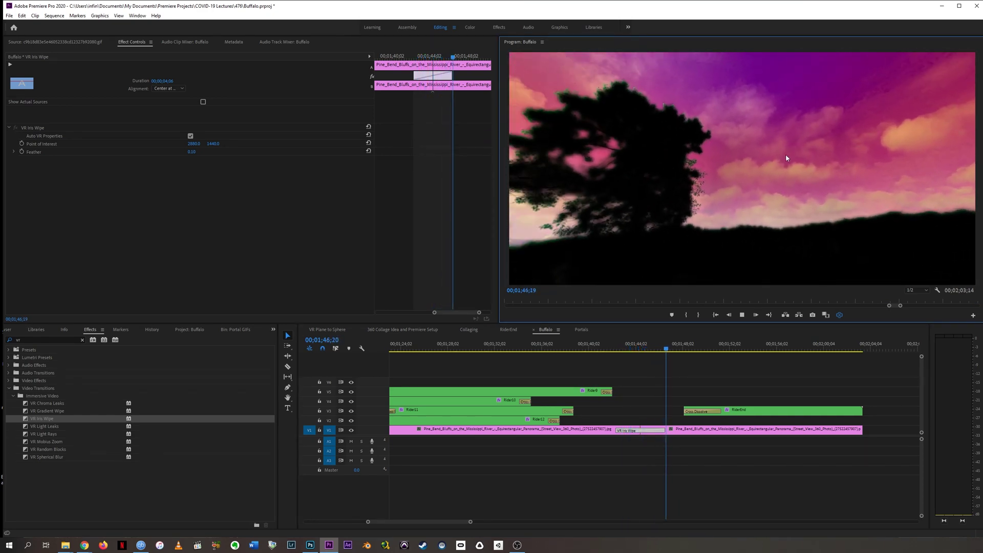
key("space")
Step: Replay the iris wipe in the VR view while turning towards the sides and back of the panorama
left_click_drag(625, 349, 618, 350)
left_click_drag(558, 230, 722, 233)
left_click(618, 350)
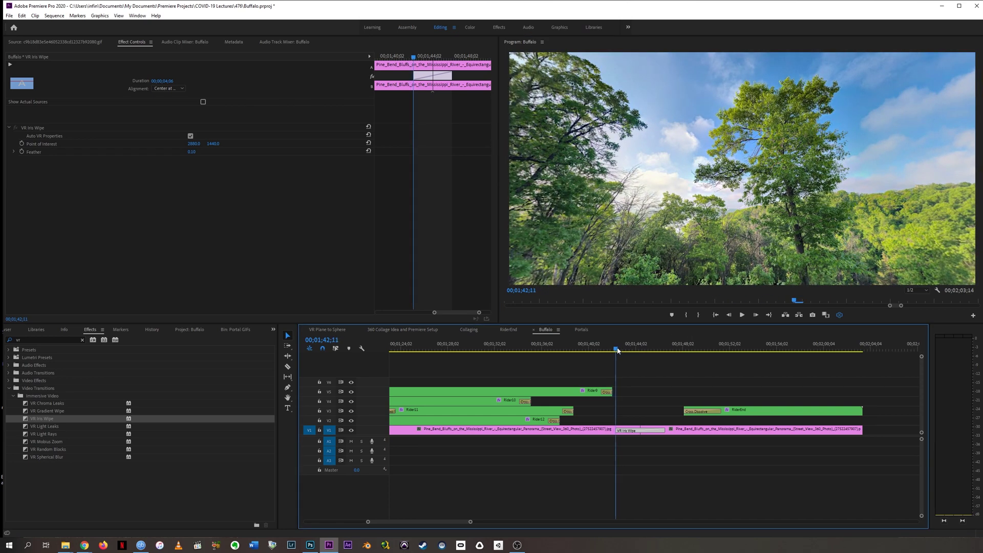
left_click_drag(625, 234, 811, 230)
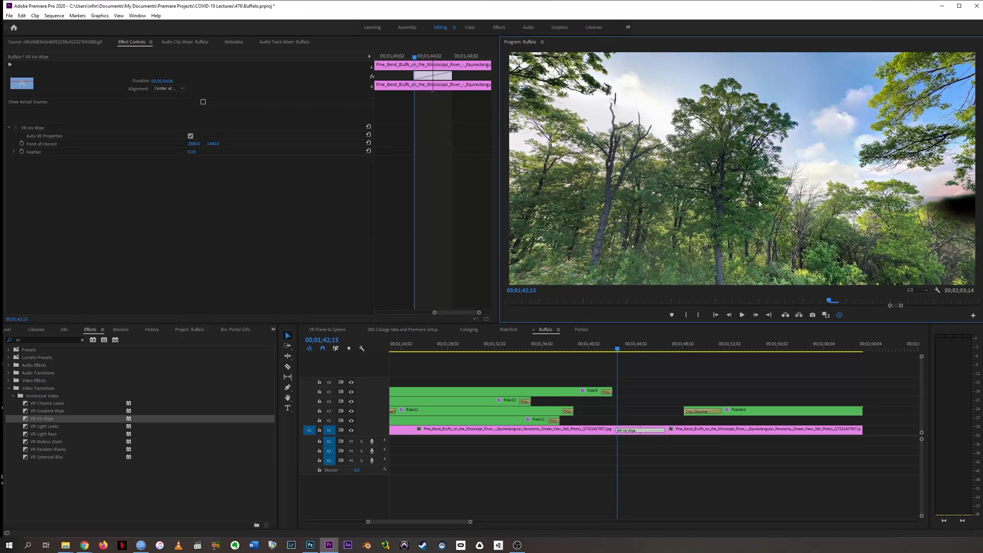
left_click(618, 353)
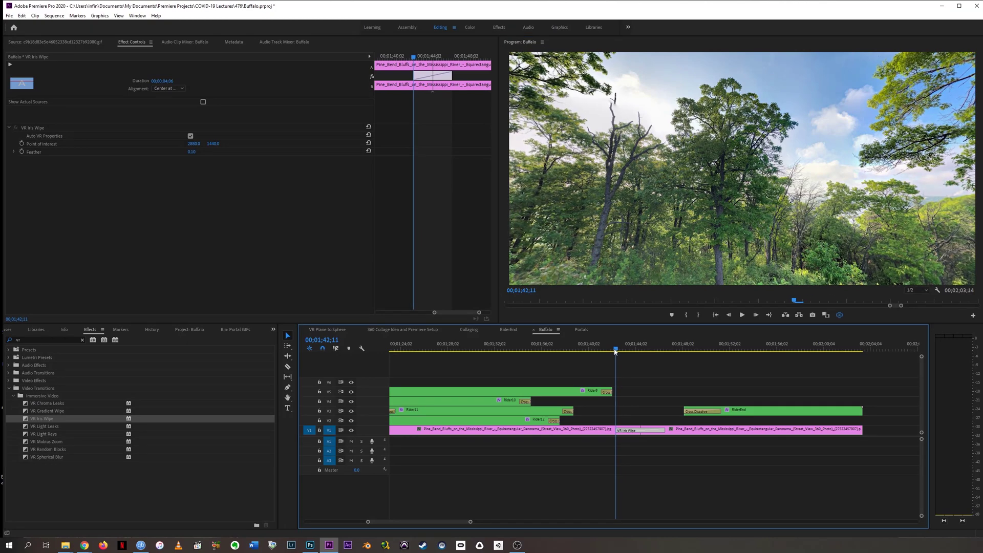
key("space")
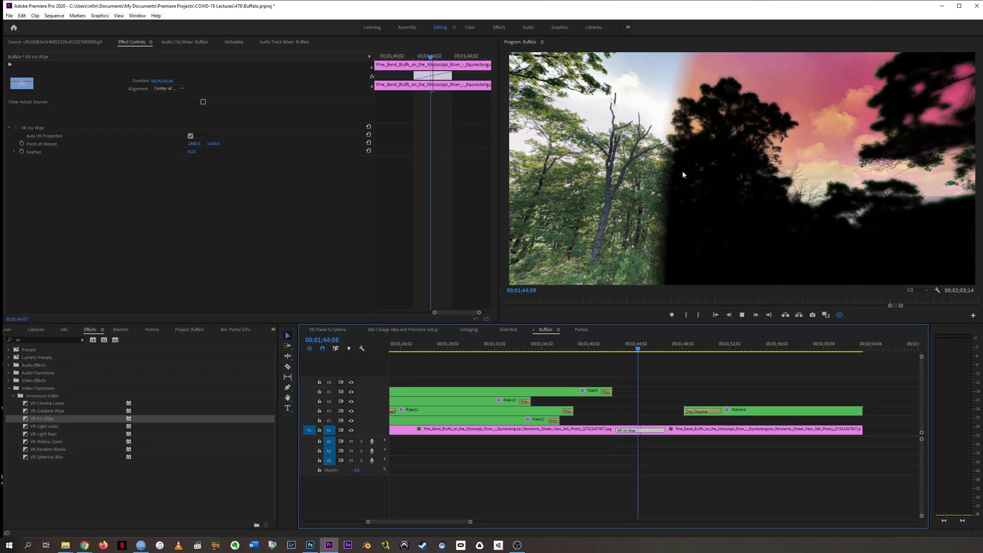
left_click_drag(662, 160, 982, 174)
key("space")
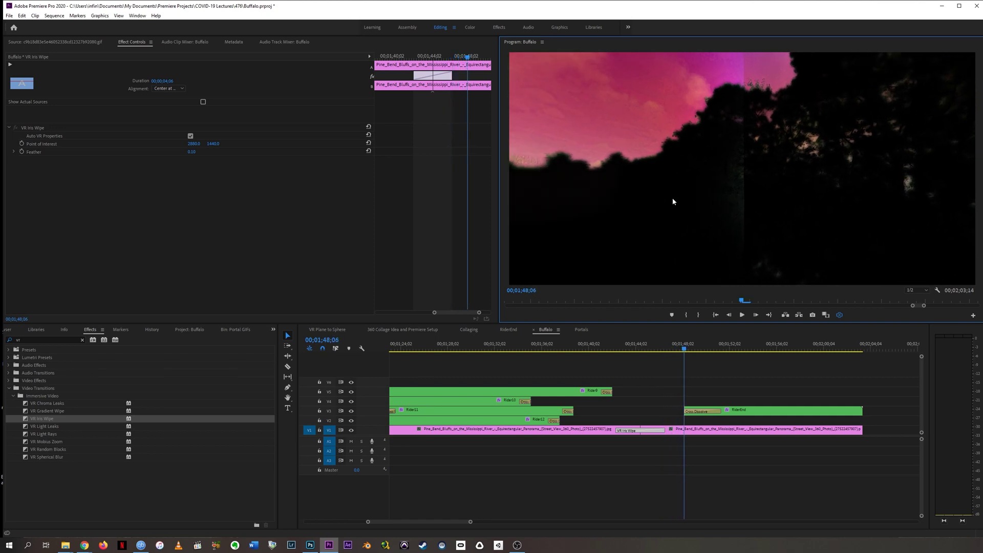
Step: Set the VR Iris Wipe's Feather to 1.00 and look around the softened edge midway through the transition
left_click(648, 433)
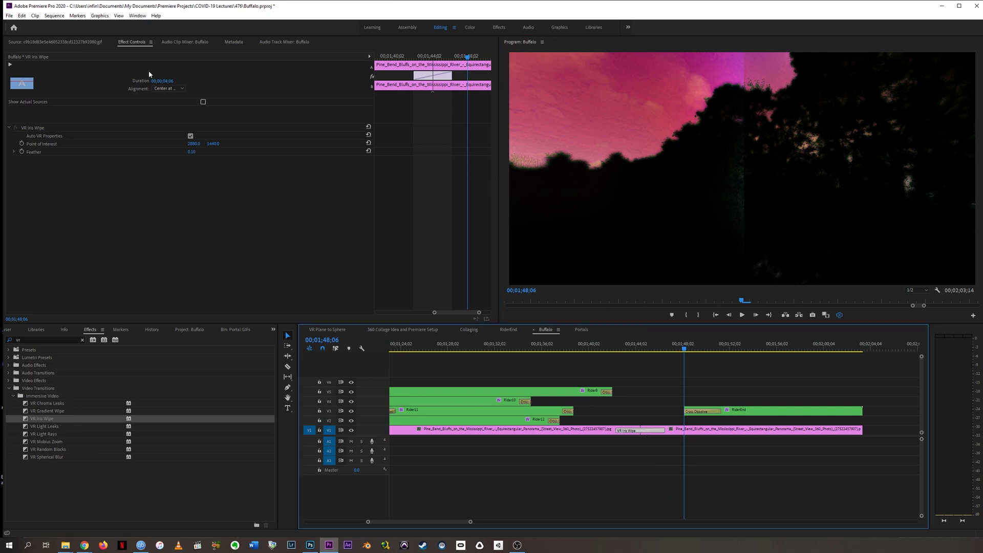
left_click(137, 44)
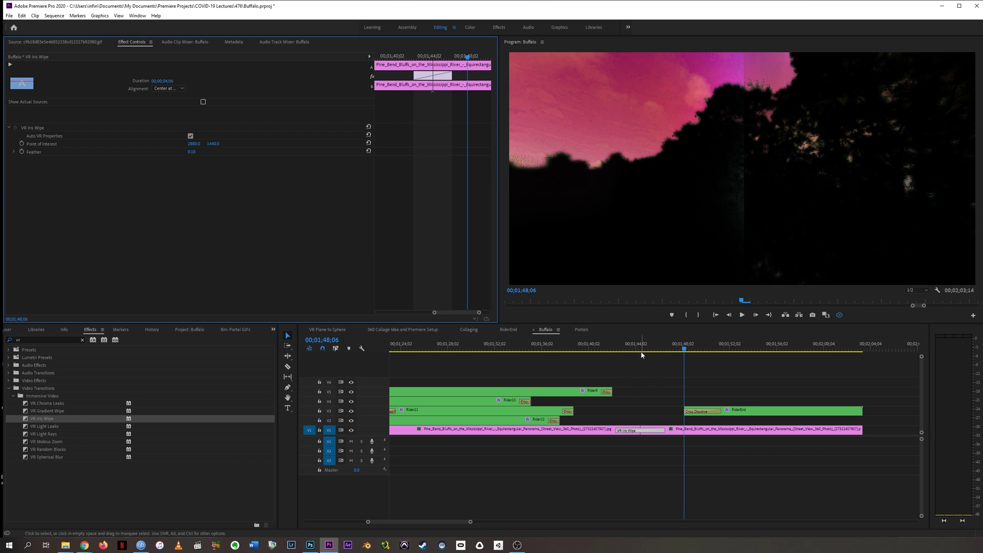
left_click_drag(634, 347, 646, 348)
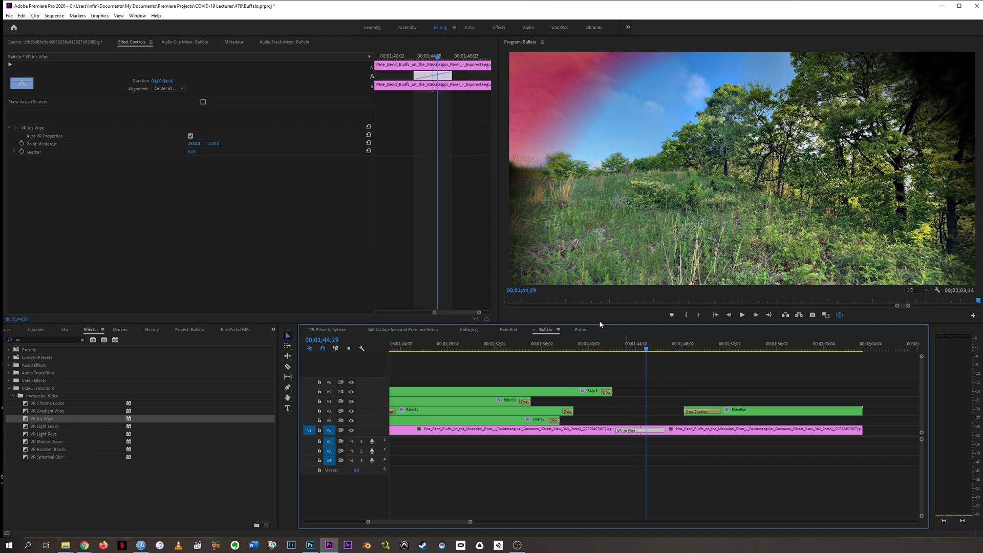
left_click_drag(192, 152, 224, 151)
left_click_drag(633, 351, 643, 351)
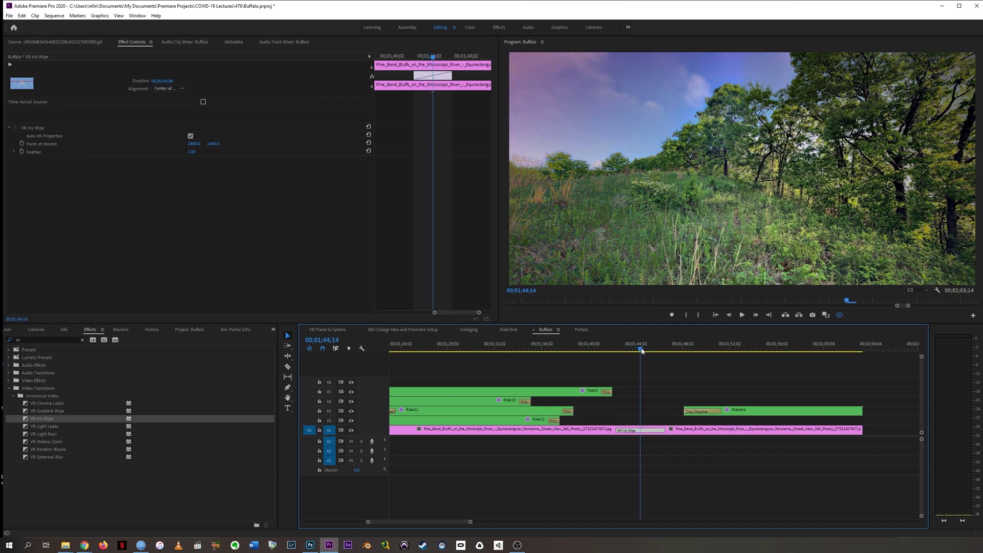
left_click_drag(808, 182, 627, 206)
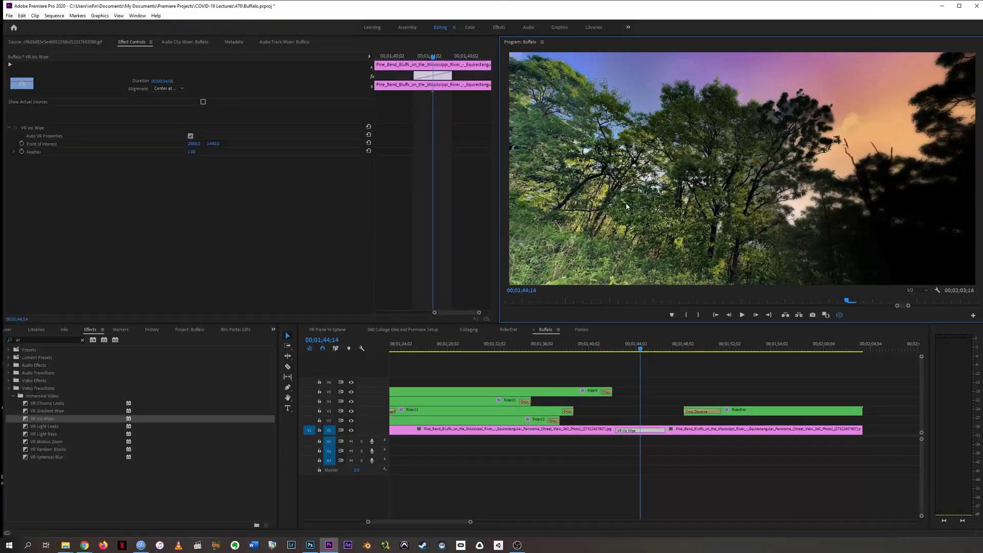
left_click_drag(565, 179, 748, 137)
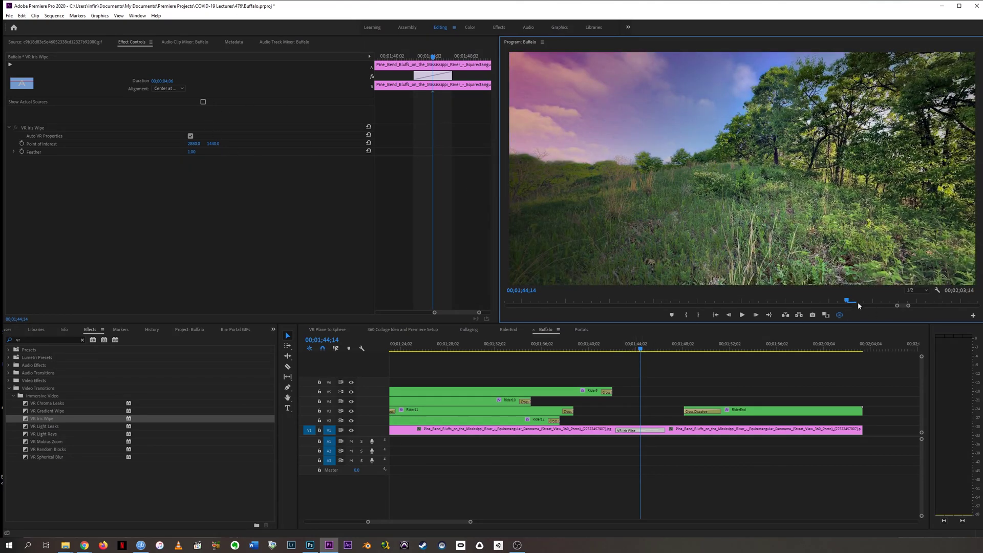
Step: Return to the flat panorama view and shift the VR Iris Wipe's Point of Interest below and left of the centre
left_click(839, 314)
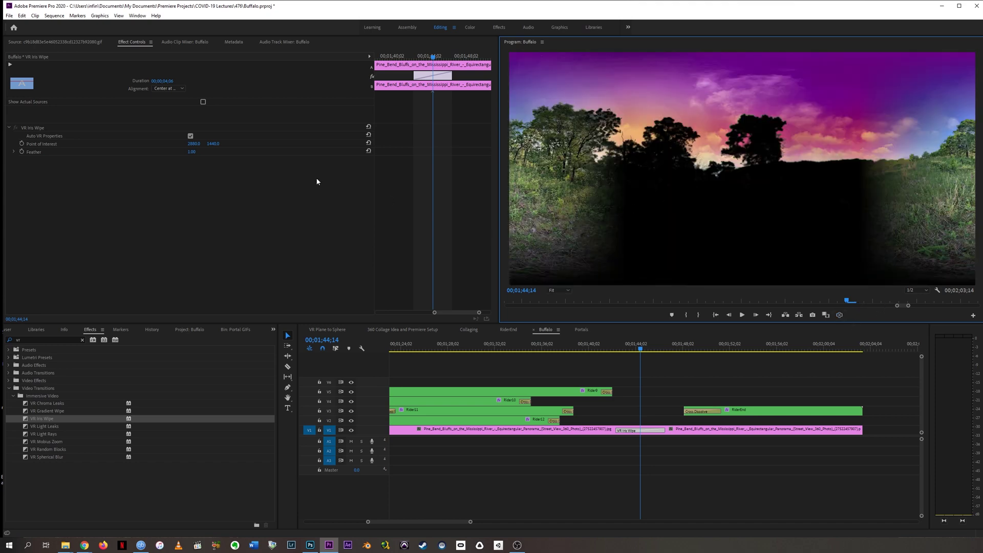
left_click_drag(213, 143, 297, 143)
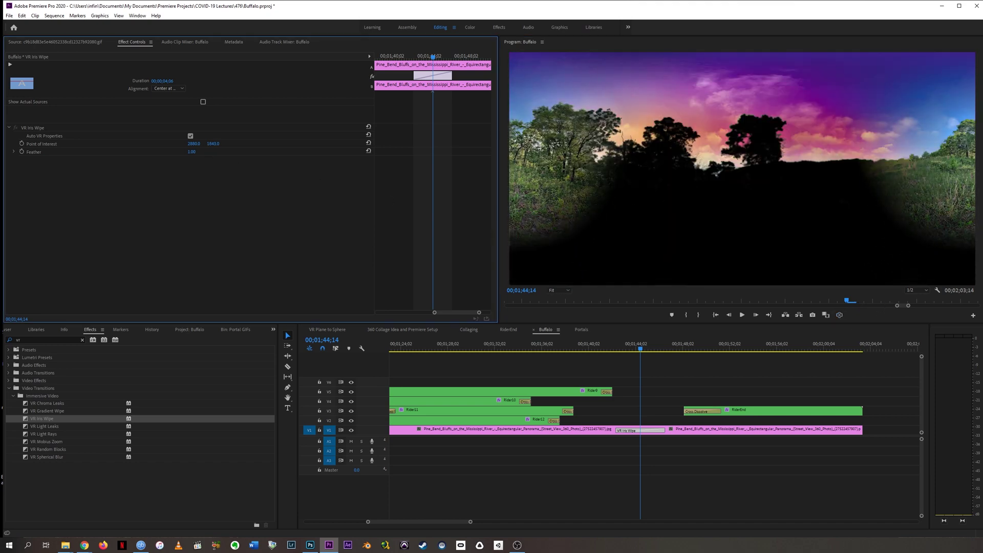
left_click_drag(193, 144, 169, 143)
Step: Switch back to the VR view and play from the rider clips through the iris wipe to the buffalo rider ending
mouse_move(631, 353)
left_mouse_down()
mouse_move(617, 349)
mouse_move(711, 350)
mouse_move(615, 354)
mouse_move(768, 351)
mouse_move(618, 349)
left_mouse_up()
left_click(838, 316)
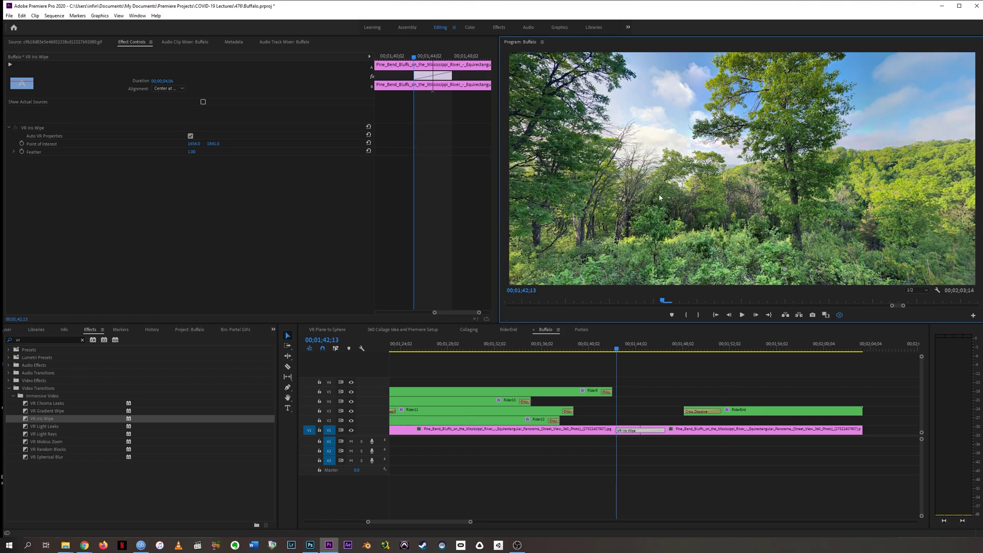
left_click_drag(640, 192, 849, 168)
left_click_drag(646, 350, 551, 350)
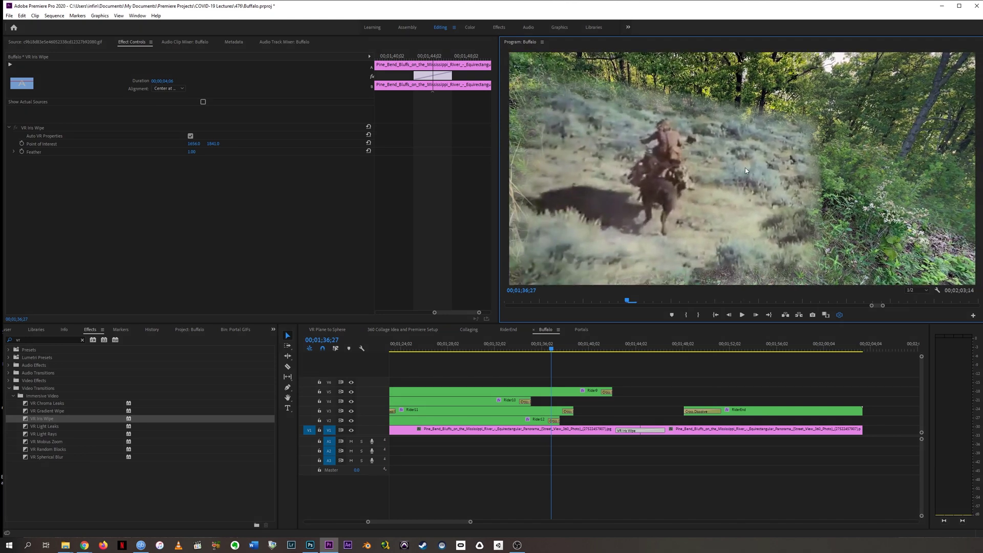
key("space")
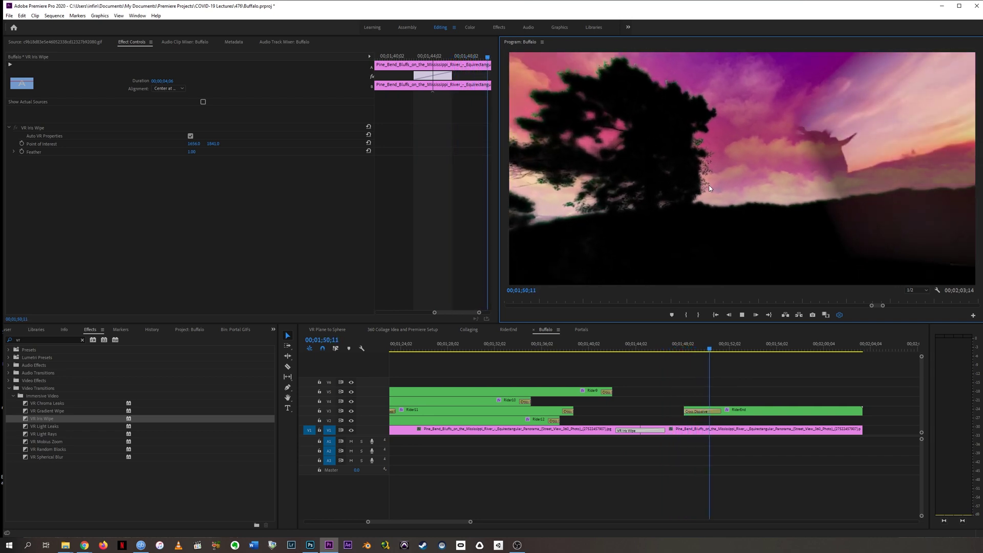
left_click(652, 344)
left_click_drag(664, 343, 755, 358)
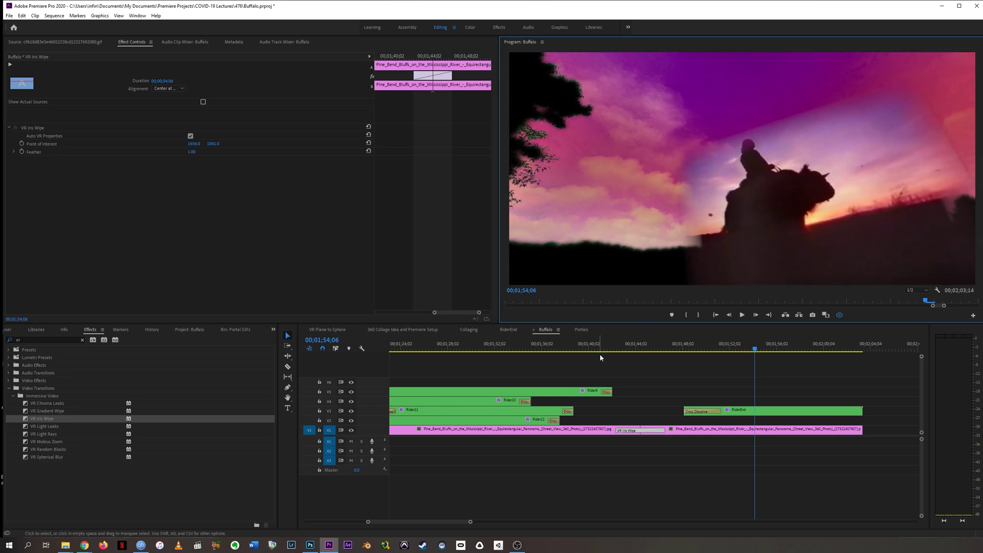
Step: Look up at the sky in the VR view and replay the iris wipe to examine how it spreads
left_click_drag(616, 352, 640, 360)
left_click_drag(698, 149, 803, 225)
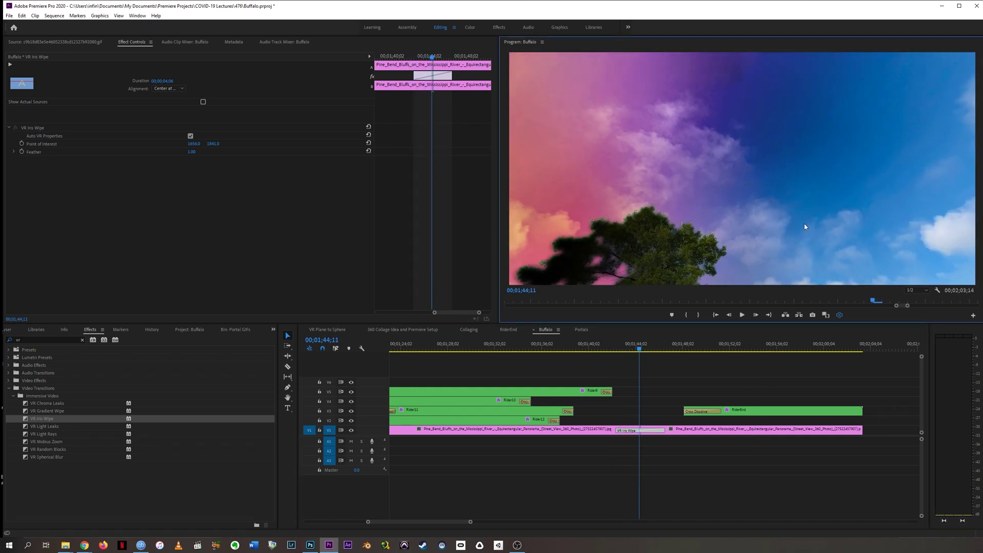
left_click(618, 347)
key("space")
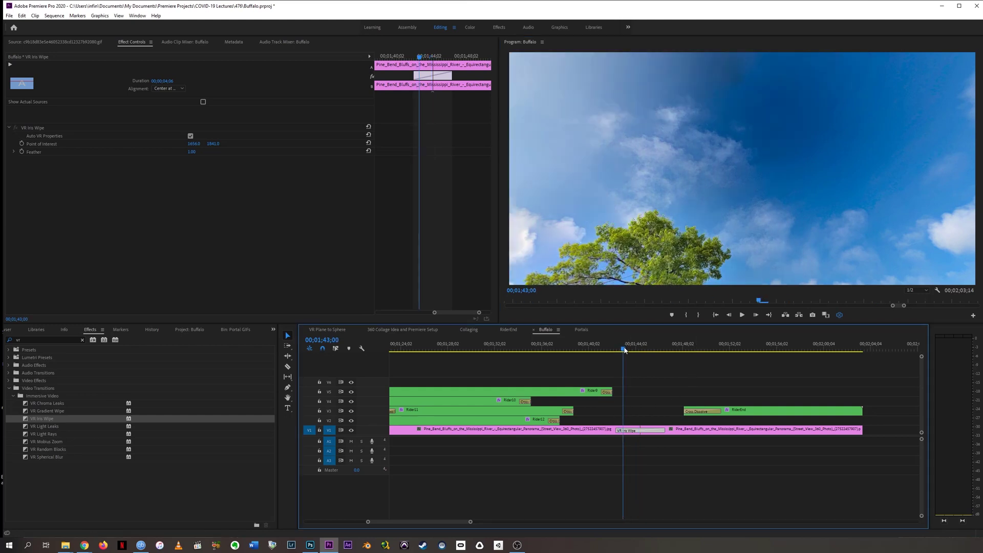
left_click_drag(603, 179, 675, 173)
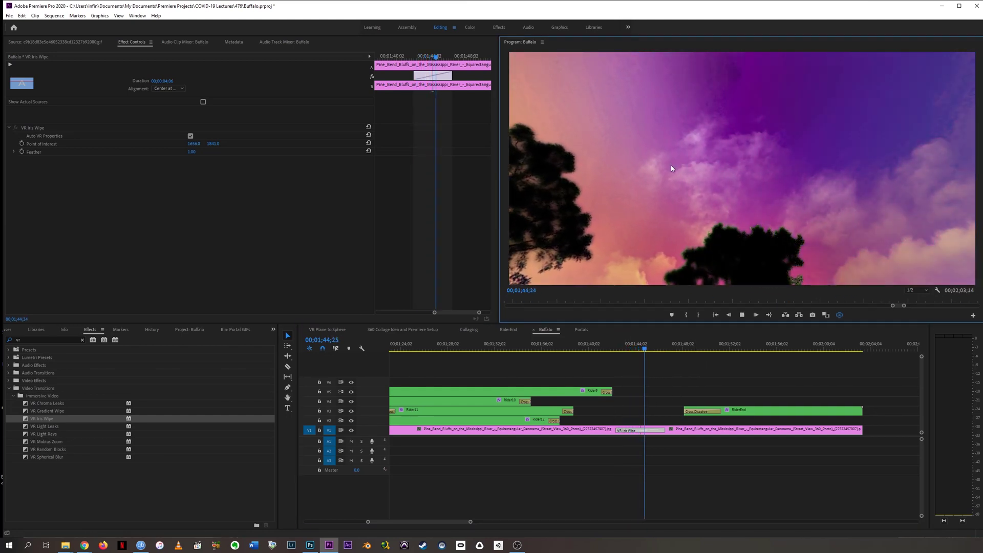
key("space")
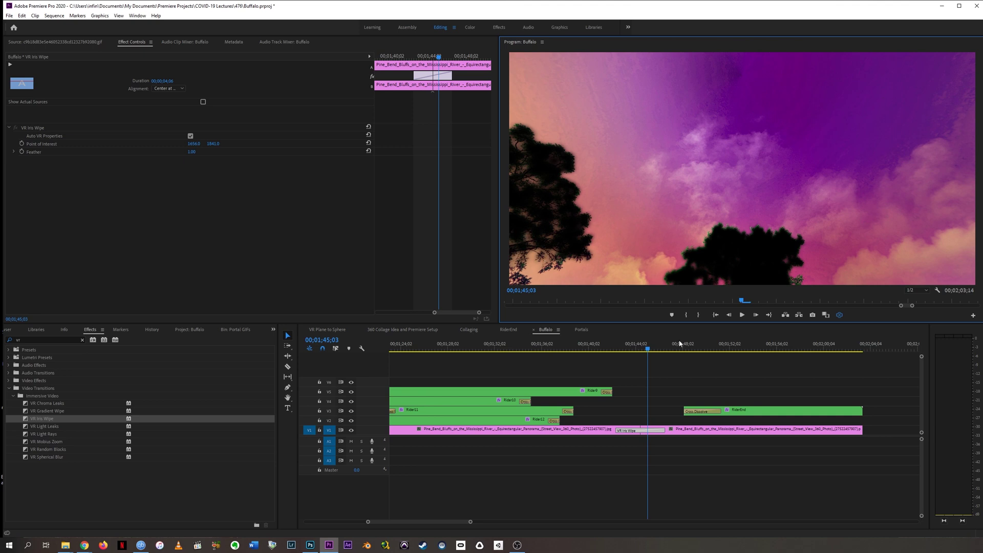
mouse_move(640, 345)
left_mouse_down()
mouse_move(625, 345)
mouse_move(647, 354)
left_mouse_up()
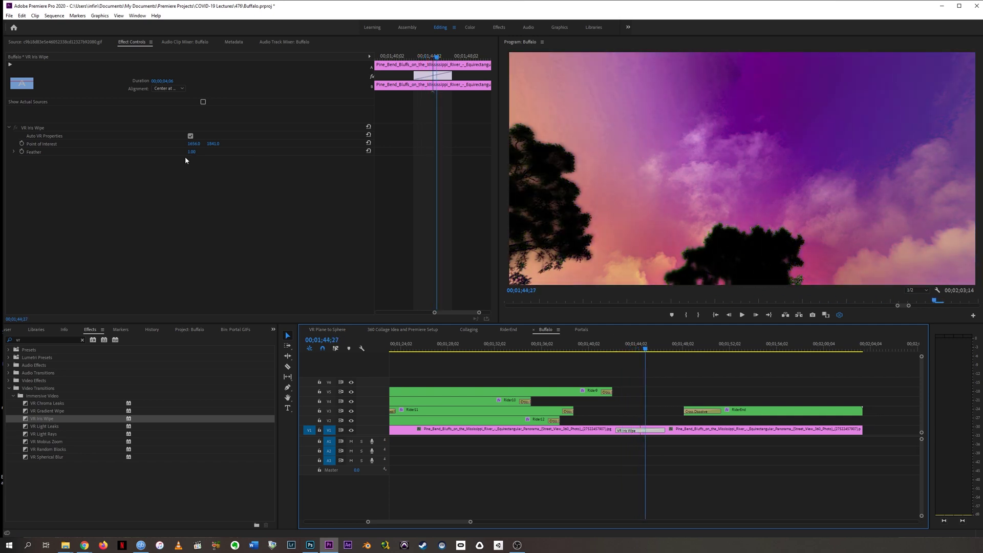
Step: Try the VR Iris Wipe with Feather at 0.00 to inspect its hard edge, and restore Feather to 1.00
left_click_drag(194, 152, 168, 152)
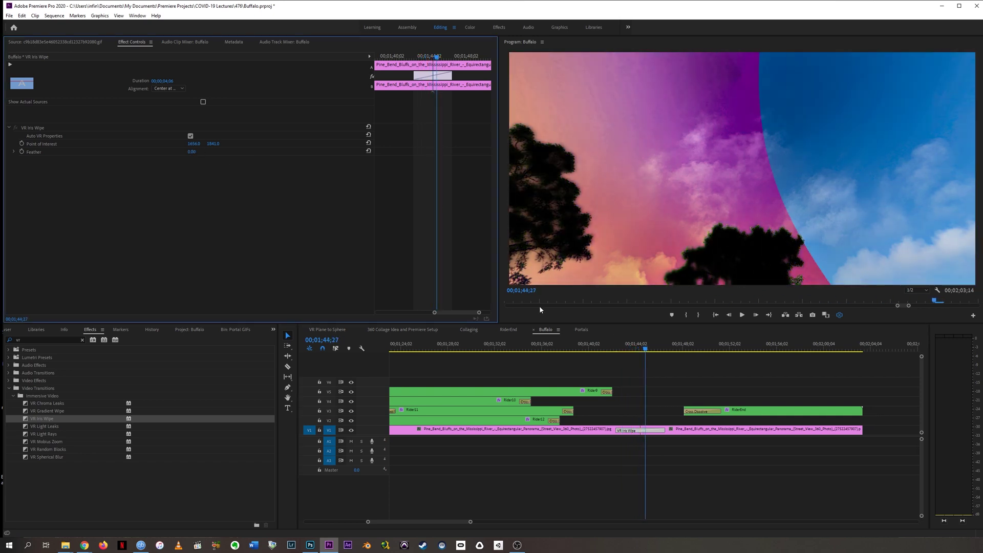
mouse_move(631, 345)
left_mouse_down()
mouse_move(621, 346)
mouse_move(646, 348)
left_mouse_up()
left_click_drag(193, 151, 218, 152)
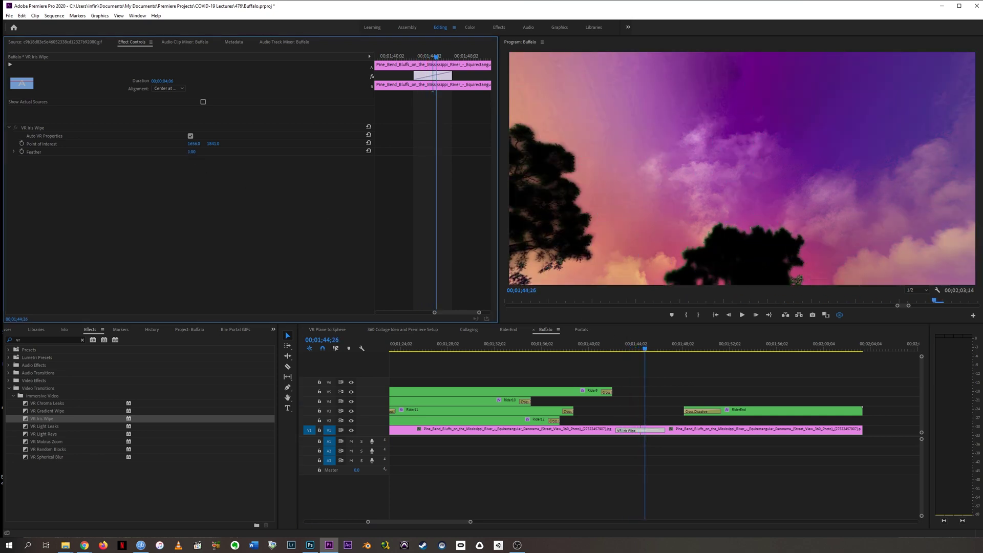
Step: Examine the feathered iris wipe at several points while looking around the VR view, and finish by checking it in the flat panorama view
left_click_drag(614, 352, 640, 350)
left_click(760, 189)
left_click_drag(760, 191, 708, 146)
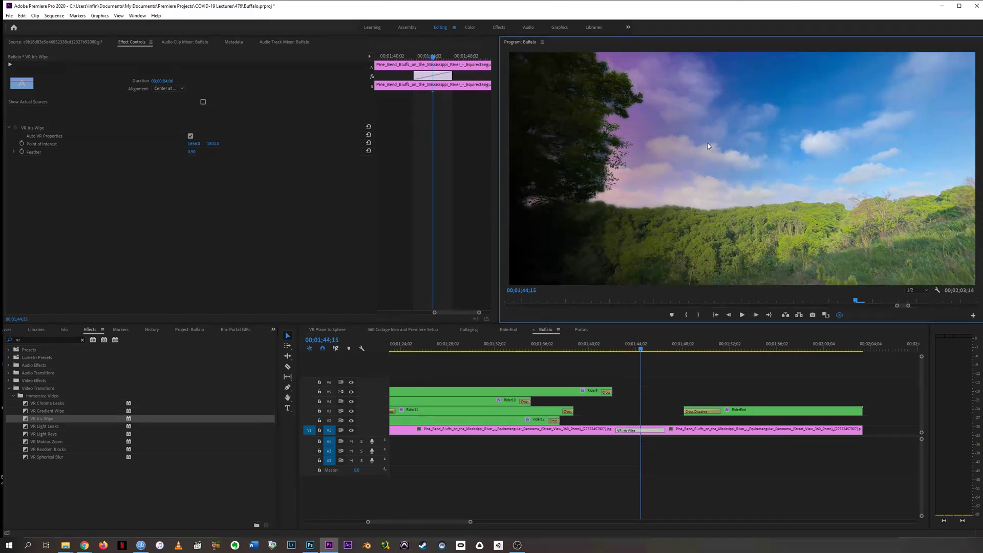
left_click_drag(641, 352, 654, 351)
left_click_drag(761, 247, 647, 170)
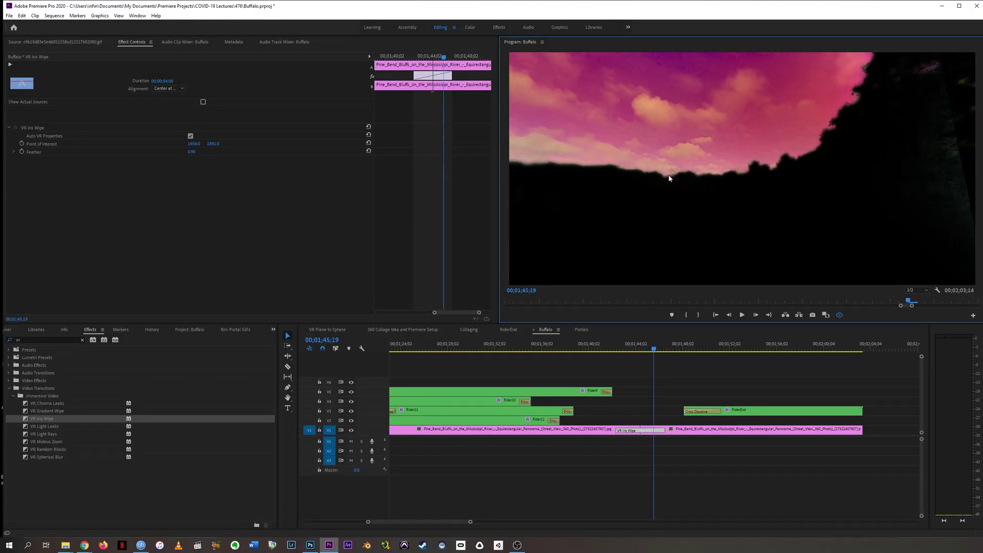
left_click(839, 315)
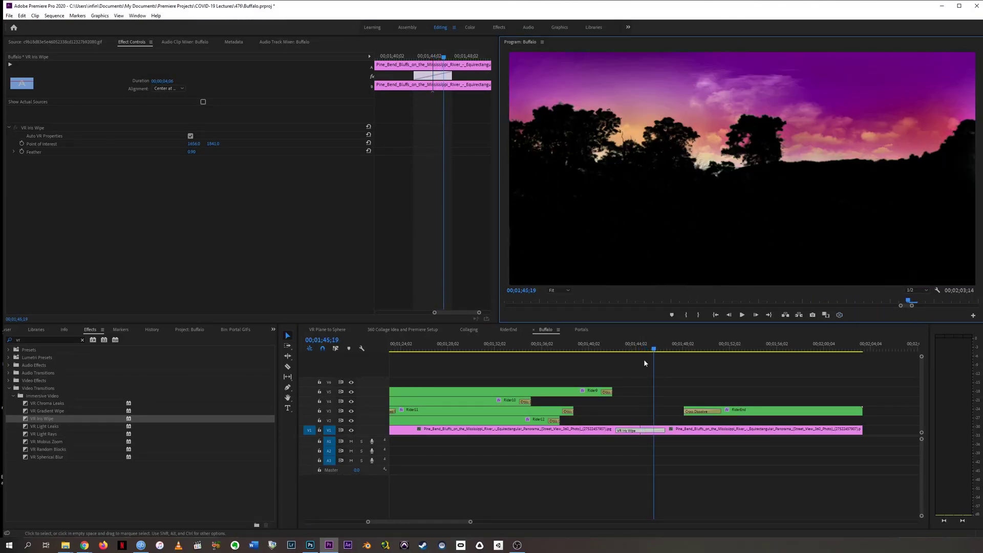
mouse_move(644, 352)
left_mouse_down()
mouse_move(630, 351)
mouse_move(660, 353)
left_mouse_up()
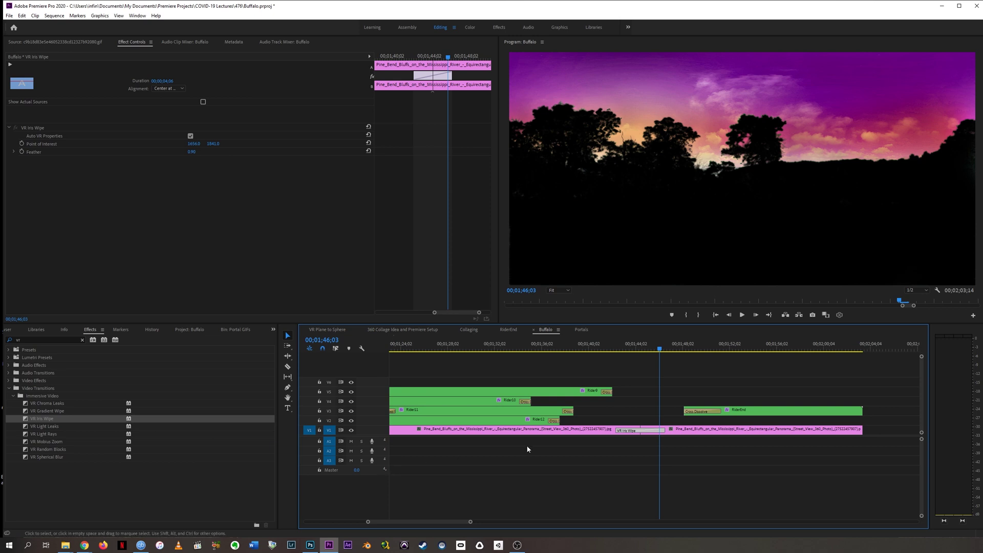
Step: Try VR Light Leaks in place of the VR Iris Wipe at the panorama cut, lengthen and preview it, and undo it
key("Delete")
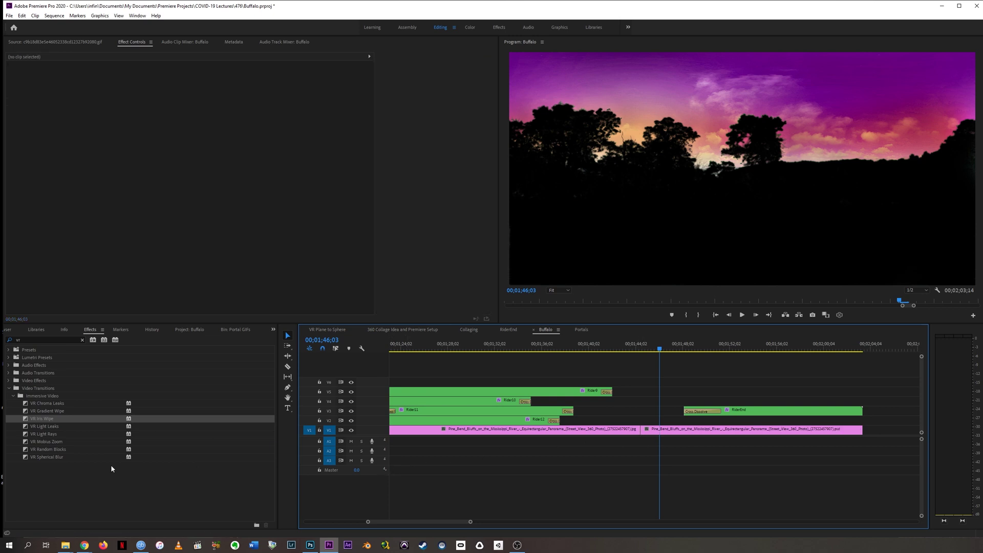
left_click_drag(25, 428, 576, 433)
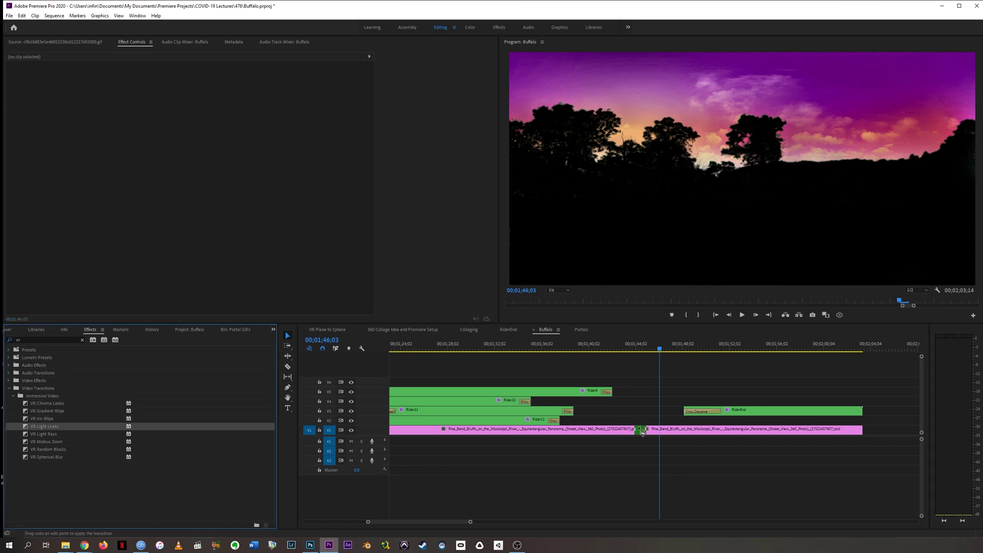
left_click_drag(642, 433, 662, 431)
left_click(622, 346)
key("space")
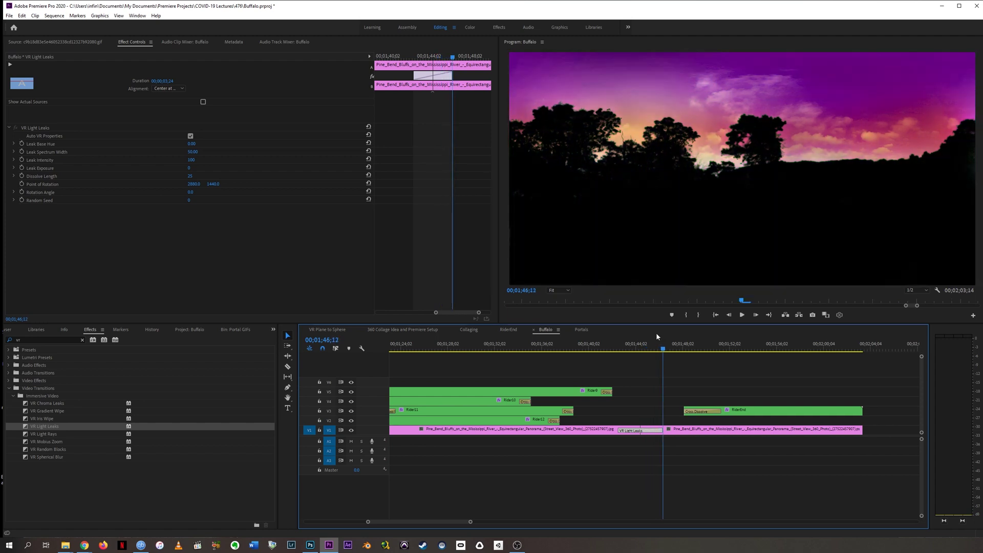
key("ctrl+z")
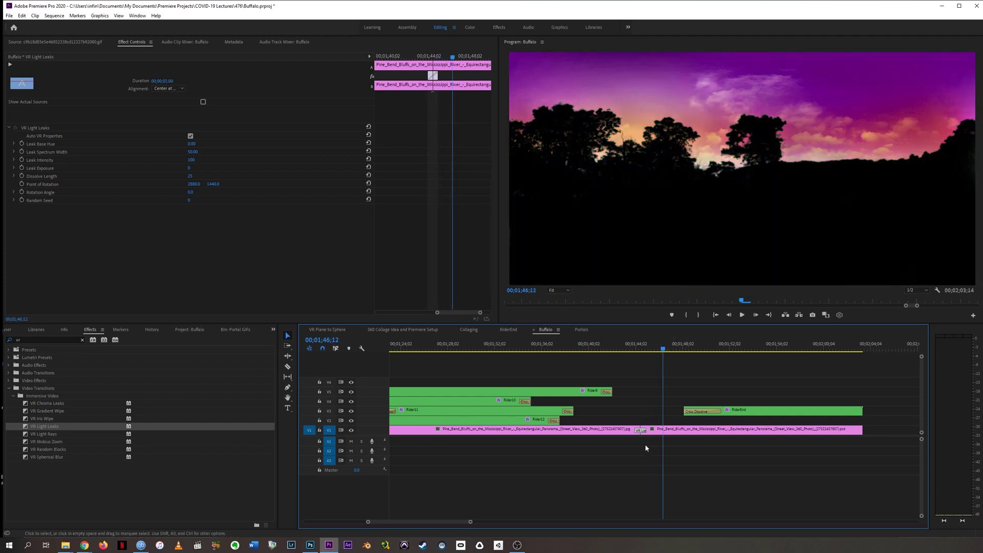
key("ctrl+z")
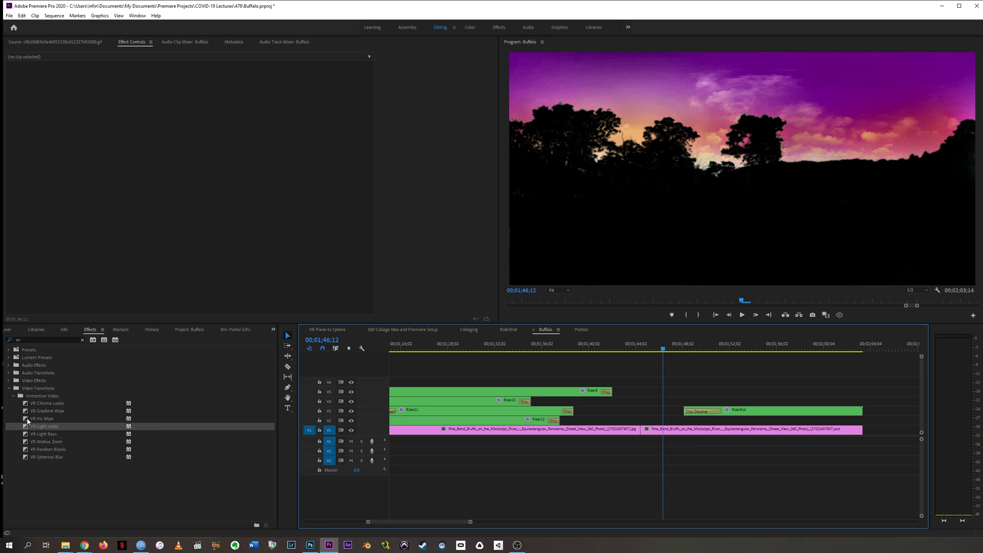
Step: Reapply the VR Iris Wipe at the cut between the daytime and sunset panoramas and lengthen it to about 4.5 seconds
left_click_drag(28, 421, 75, 426)
left_click_drag(641, 432, 662, 433)
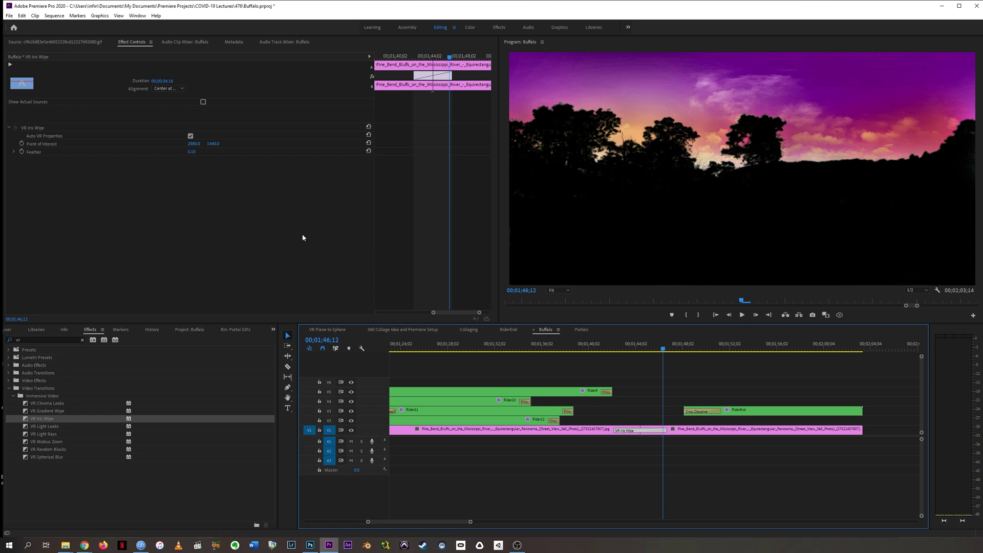
Step: Set the new VR Iris Wipe's Feather to 1.00 and shift its Point of Interest well left of the panorama's centre, viewing it midway through the transition
left_click_drag(192, 152, 215, 151)
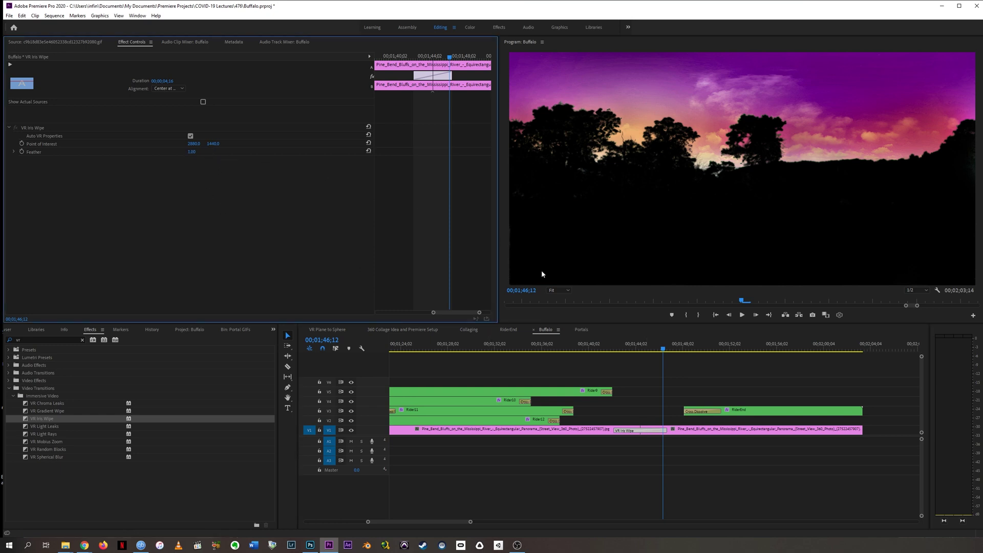
left_click(641, 347)
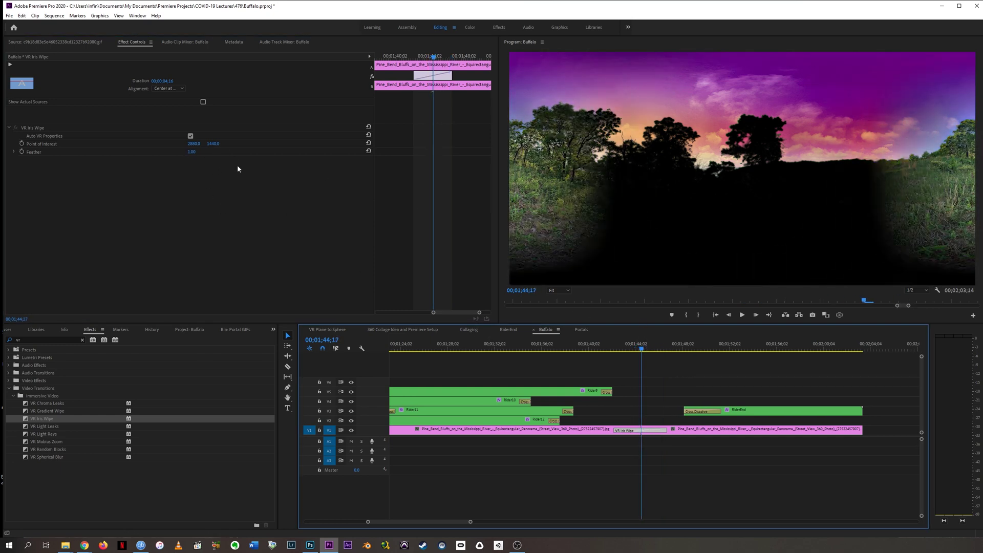
mouse_move(218, 144)
left_mouse_down()
mouse_move(169, 145)
mouse_move(221, 144)
left_mouse_up()
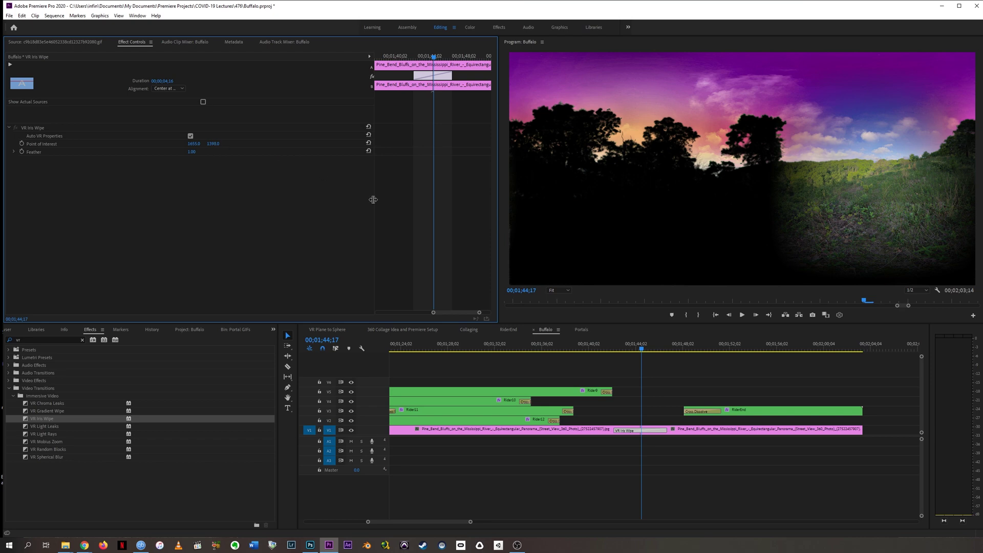